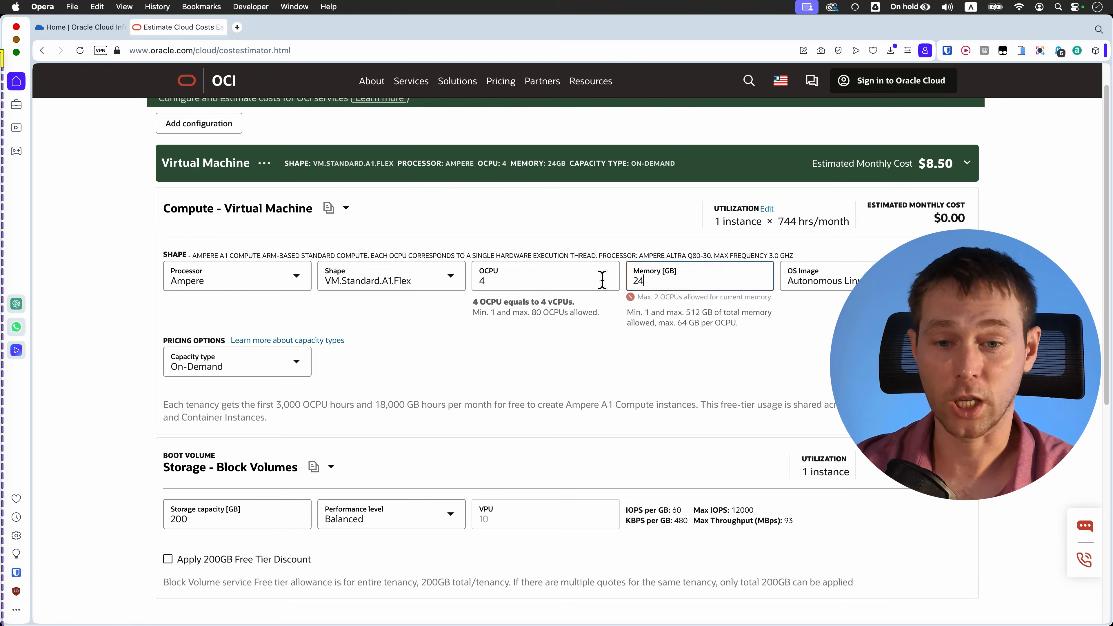
Step: Commit the 24 GB memory value and set the virtual machine's OS image to Ubuntu in the cost estimate
{"action": "left_click", "coordinate": [618, 329]}
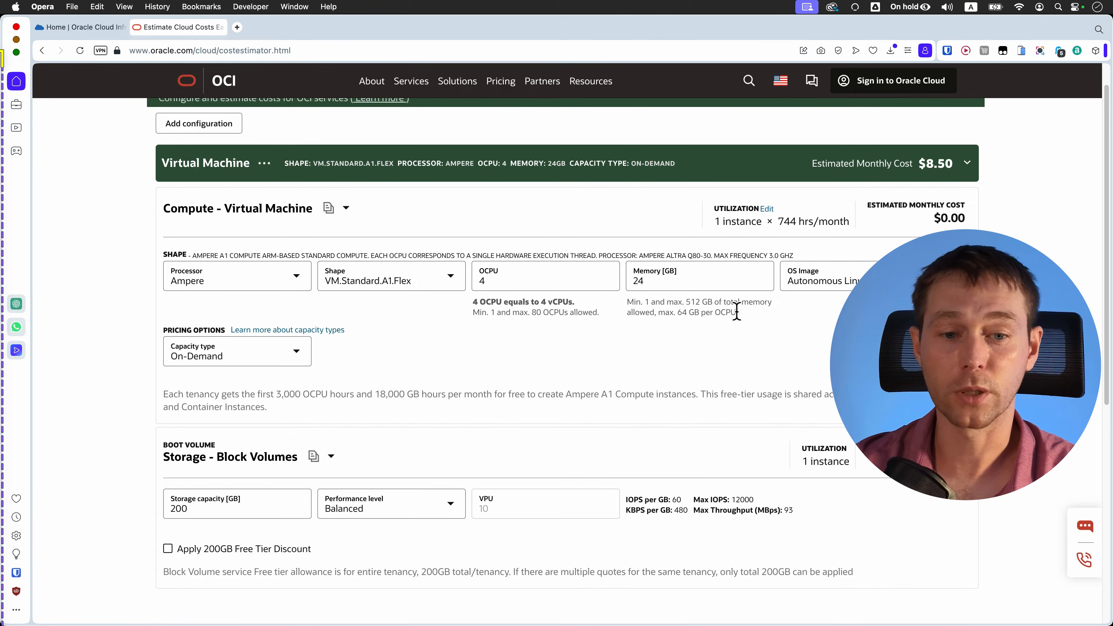
{"action": "left_click", "coordinate": [832, 271]}
{"action": "left_click", "coordinate": [832, 317]}
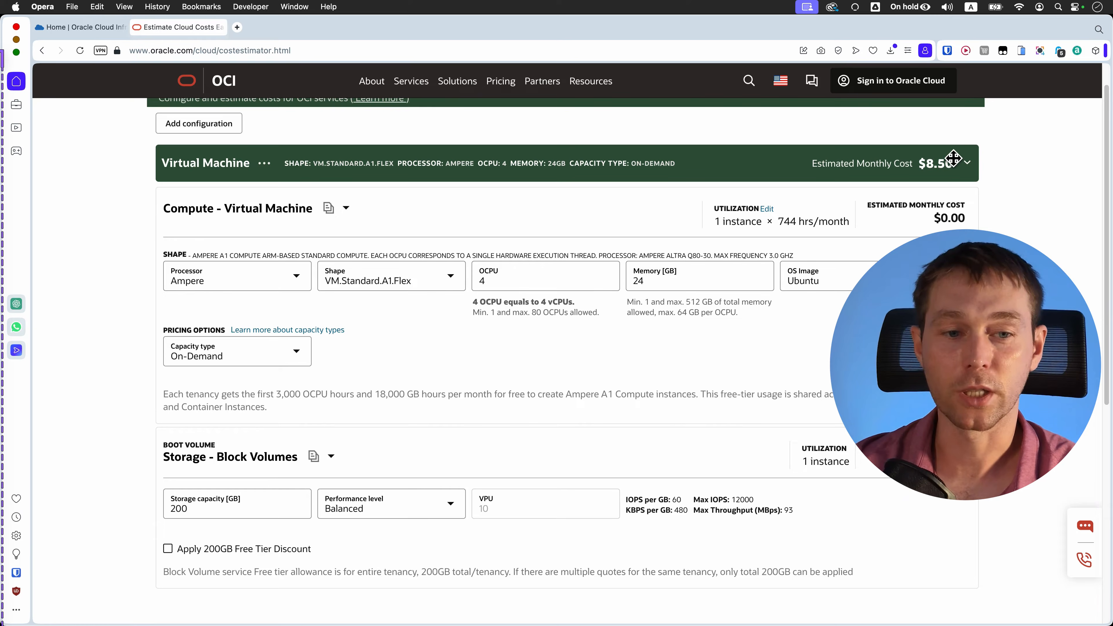
Step: Apply the 200GB Free Tier Discount to the boot volume and review the updated estimate
{"action": "scroll", "coordinate": [556, 351], "scroll_direction": "down", "scroll_amount": 2}
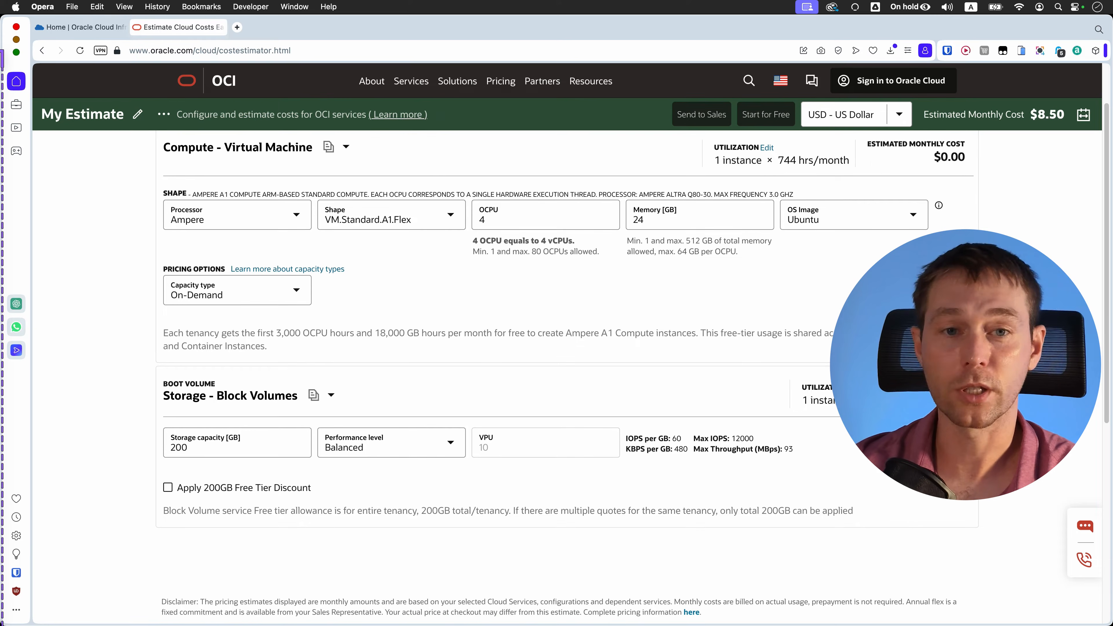
{"action": "scroll", "coordinate": [564, 378], "scroll_direction": "up", "scroll_amount": 1}
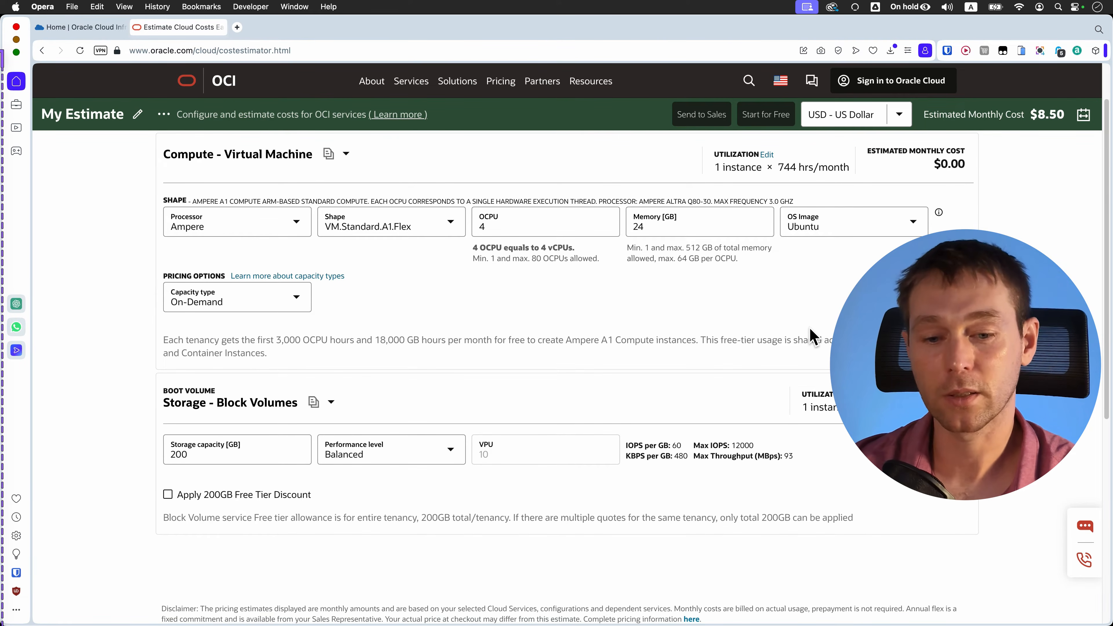
{"action": "scroll", "coordinate": [810, 335], "scroll_direction": "down", "scroll_amount": 2}
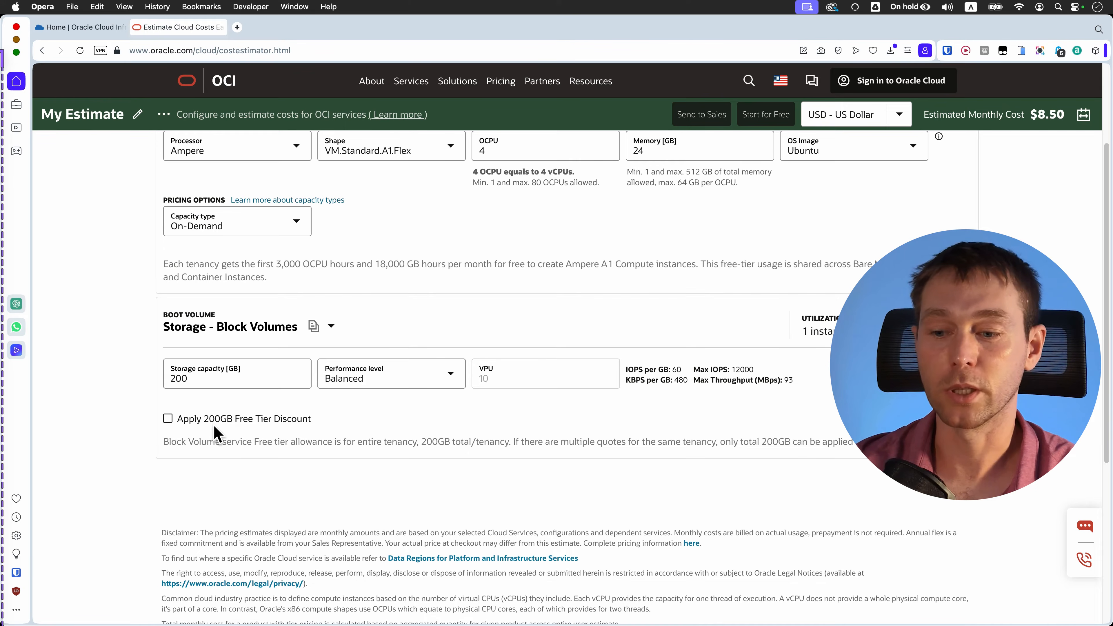
{"action": "left_click", "coordinate": [254, 421]}
{"action": "scroll", "coordinate": [850, 458], "scroll_direction": "up", "scroll_amount": 1}
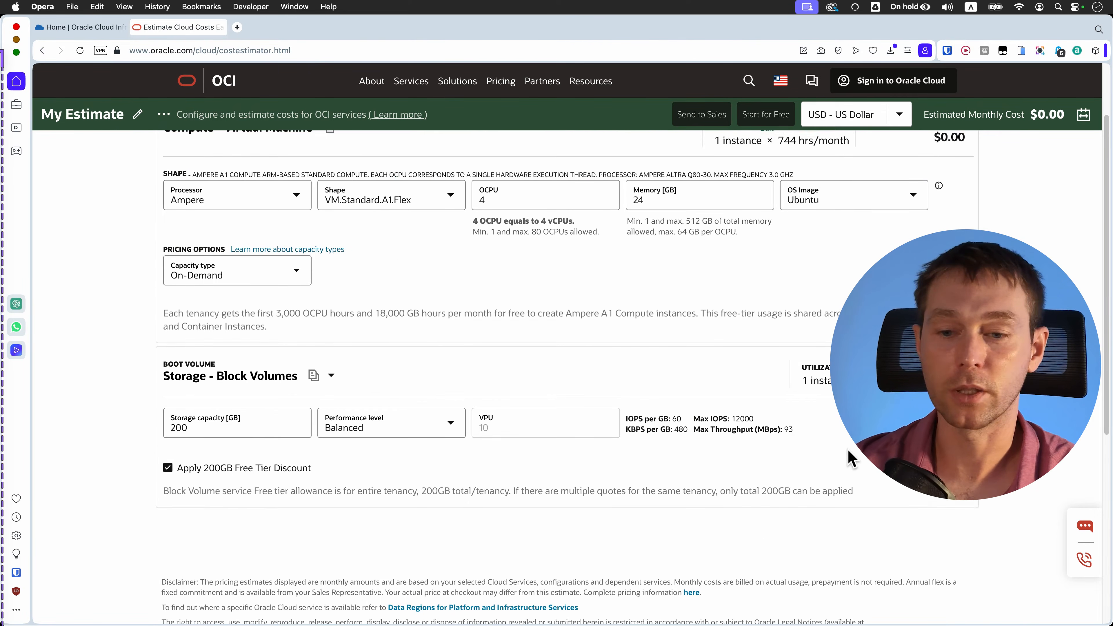
{"action": "scroll", "coordinate": [849, 458], "scroll_direction": "up", "scroll_amount": 3}
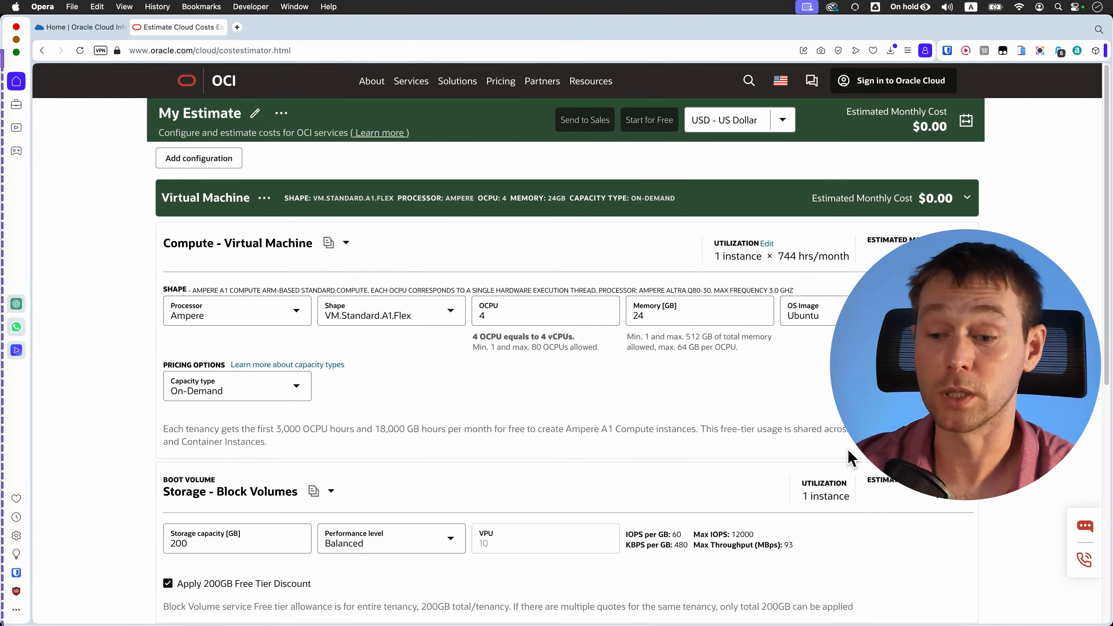
{"action": "scroll", "coordinate": [850, 458], "scroll_direction": "down", "scroll_amount": 3}
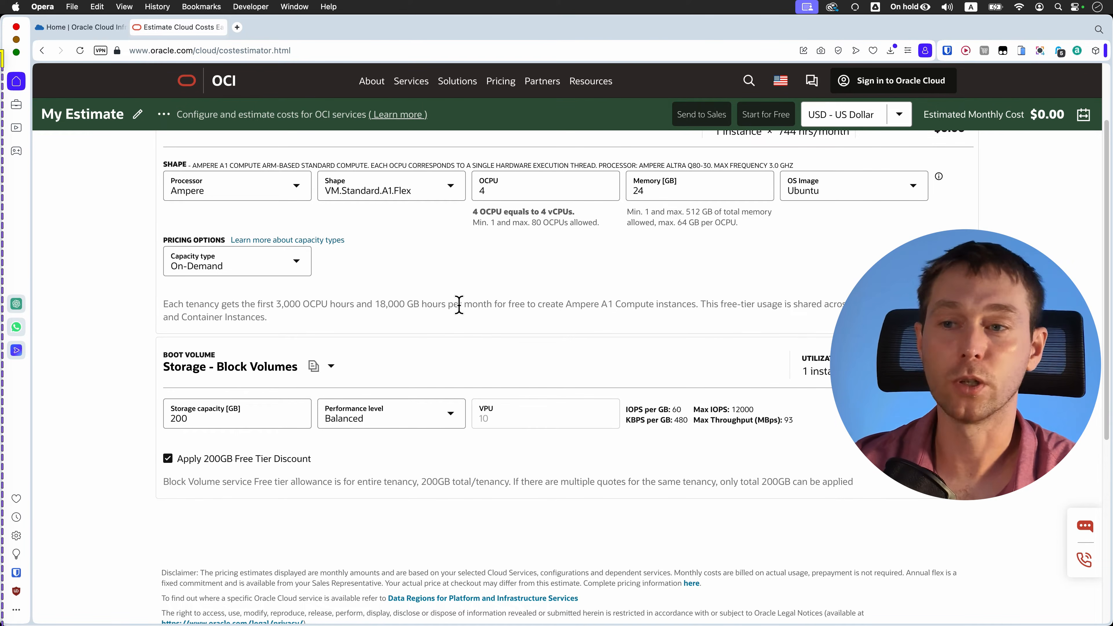
Step: Switch to the Oracle Cloud console, search for "compute", open the Compute Instances page, and start creating an instance
{"action": "left_click", "coordinate": [83, 27]}
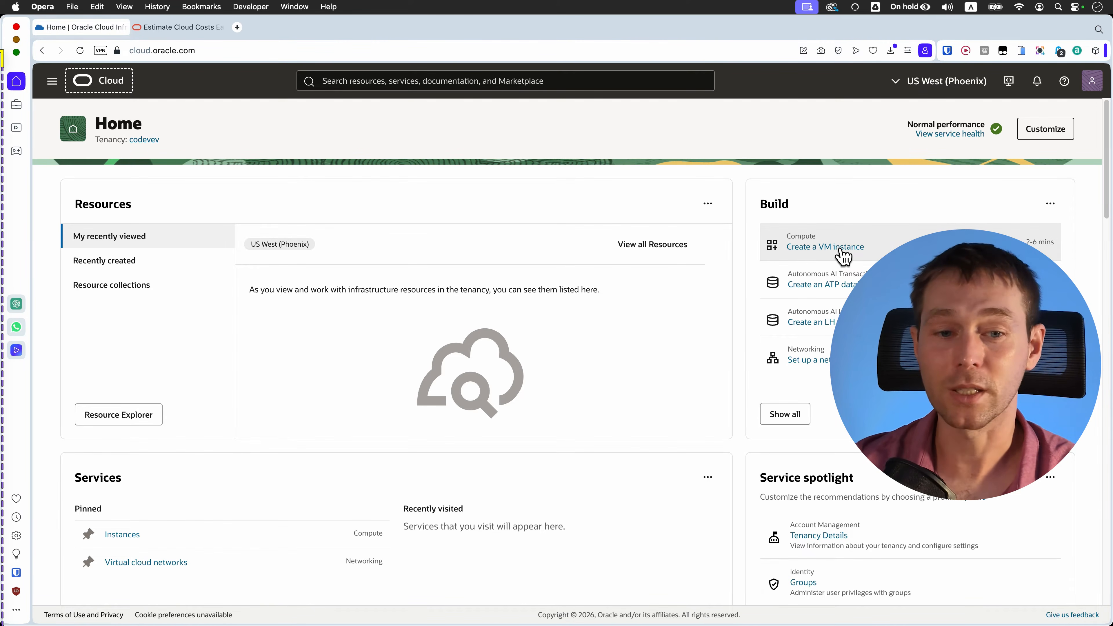
{"action": "left_click", "coordinate": [408, 80]}
{"action": "type", "text": "compute"}
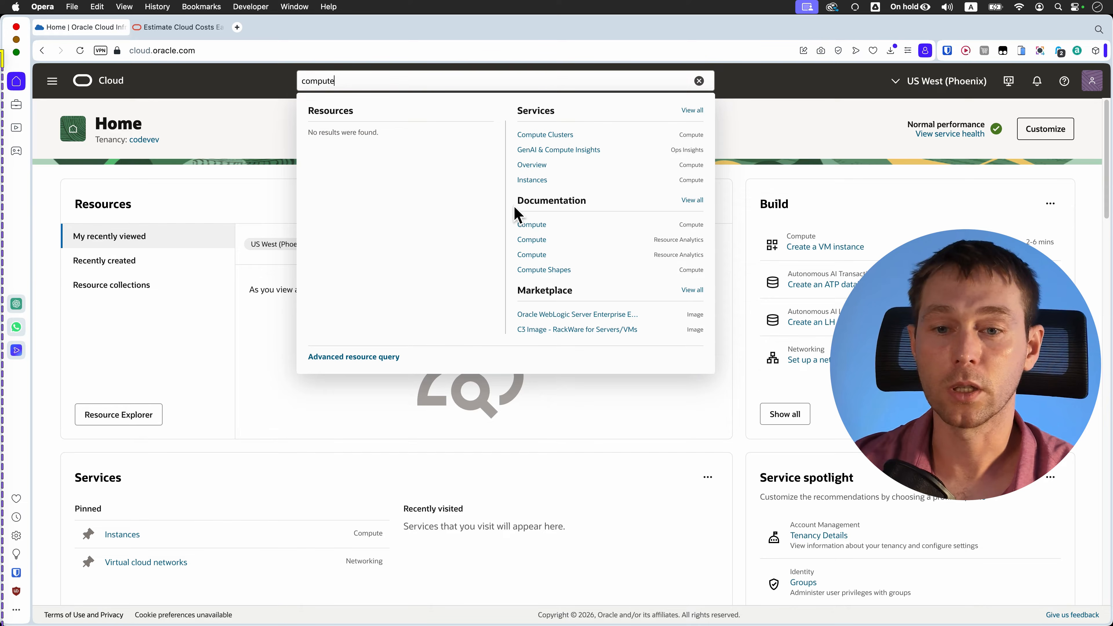
{"action": "left_click", "coordinate": [529, 190]}
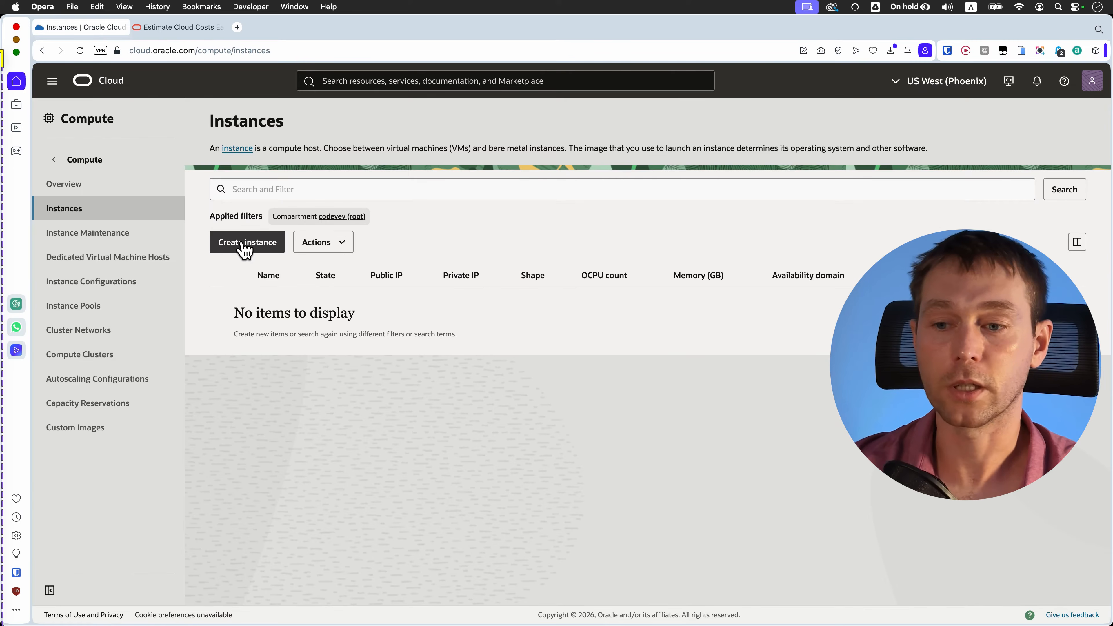
{"action": "left_click", "coordinate": [246, 248]}
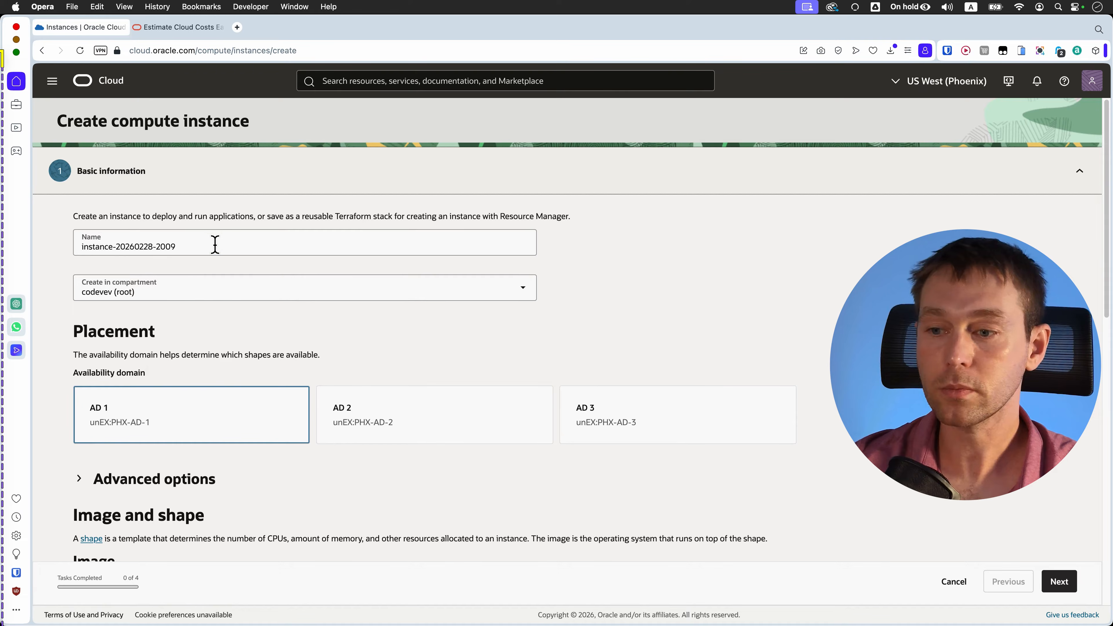
Step: Name the new compute instance openclaw
{"action": "triple_click", "coordinate": [212, 243]}
{"action": "type", "text": "openc"}
{"action": "key", "text": "Tab"}
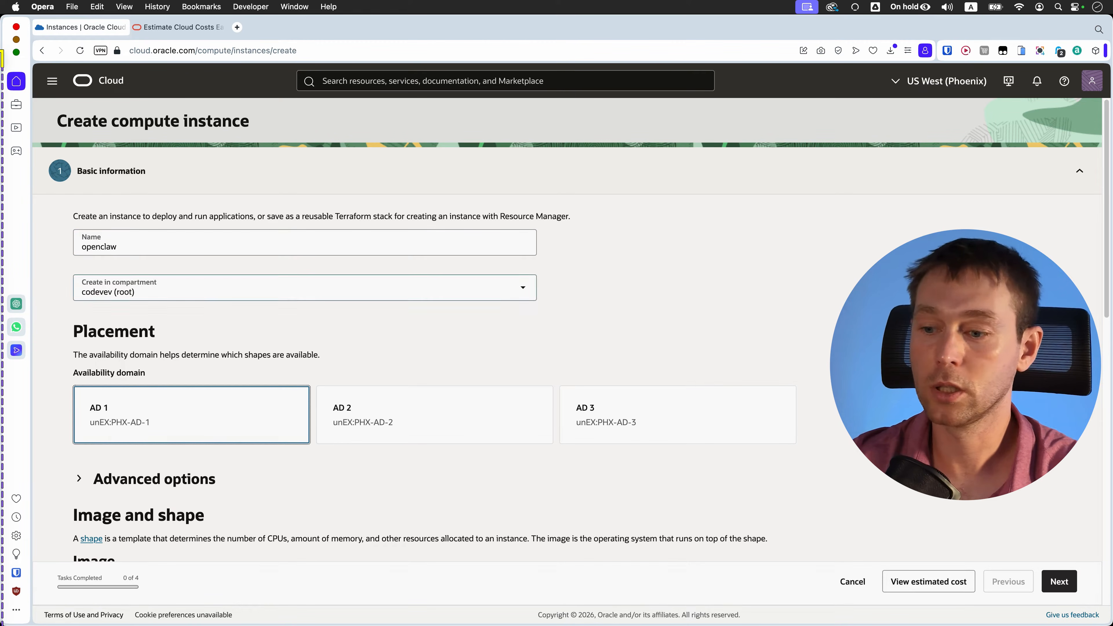
{"action": "key", "text": "Tab"}
Step: Review the availability domains and expand the placement's advanced options to examine the capacity types
{"action": "scroll", "coordinate": [412, 423], "scroll_direction": "down", "scroll_amount": 2}
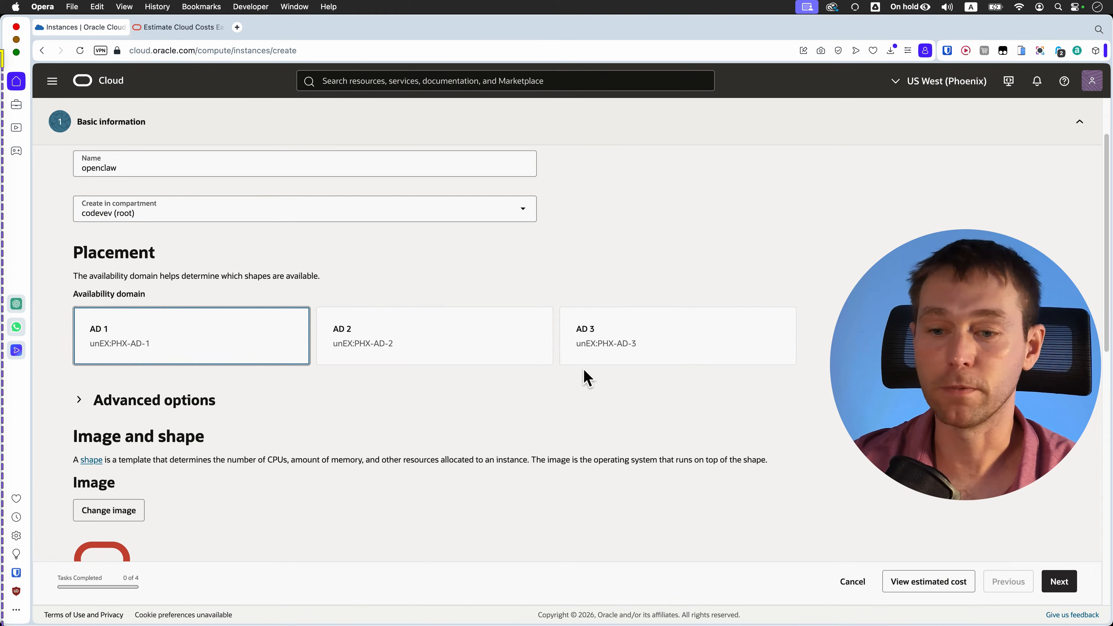
{"action": "scroll", "coordinate": [599, 372], "scroll_direction": "down", "scroll_amount": 1}
{"action": "scroll", "coordinate": [599, 372], "scroll_direction": "down", "scroll_amount": 2}
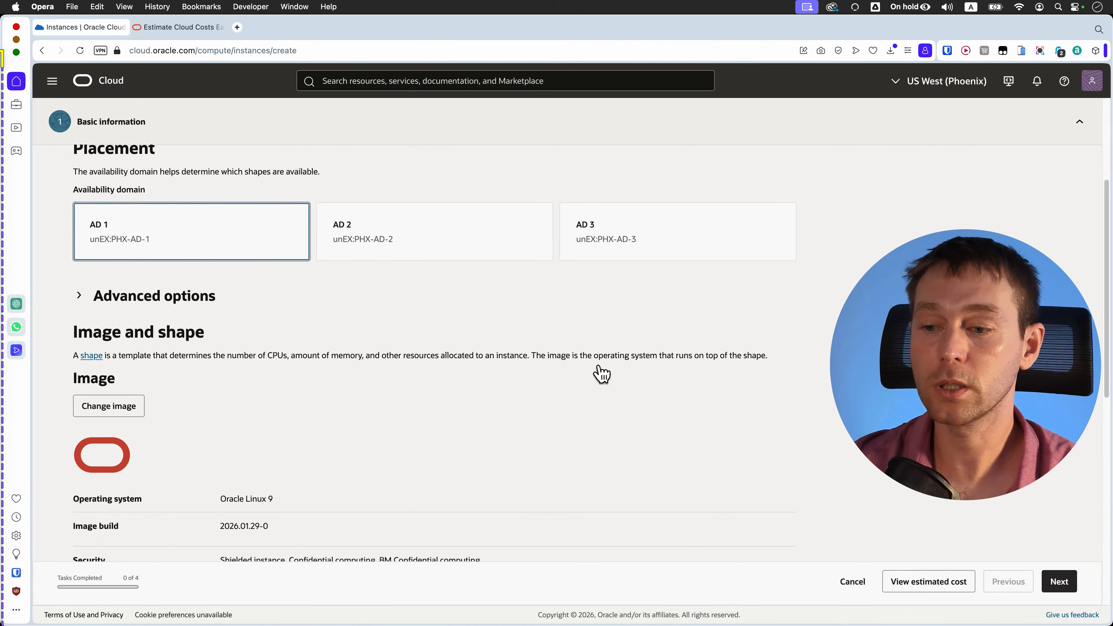
{"action": "left_click", "coordinate": [166, 289]}
{"action": "scroll", "coordinate": [664, 405], "scroll_direction": "down", "scroll_amount": 3}
{"action": "scroll", "coordinate": [288, 327], "scroll_direction": "up", "scroll_amount": 3}
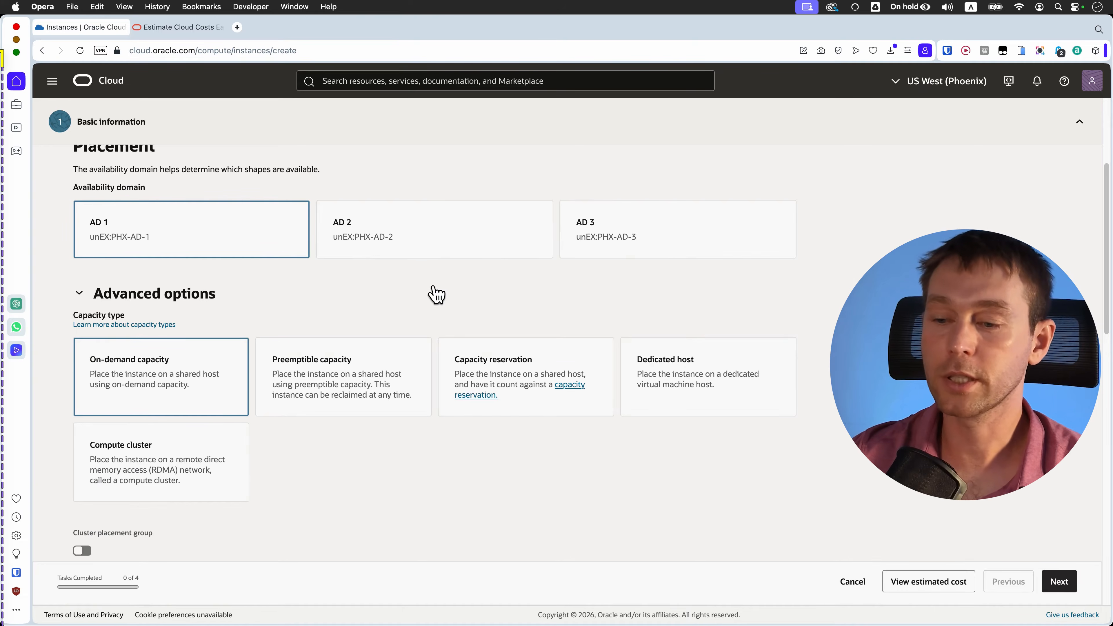
{"action": "scroll", "coordinate": [553, 280], "scroll_direction": "down", "scroll_amount": 2}
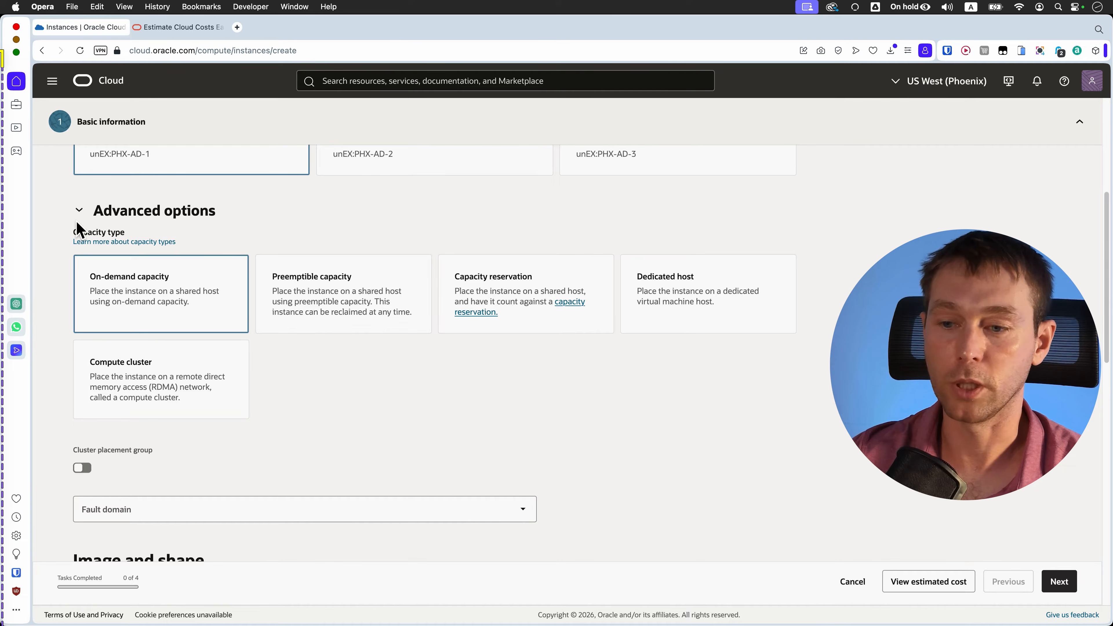
{"action": "scroll", "coordinate": [499, 418], "scroll_direction": "down", "scroll_amount": 2}
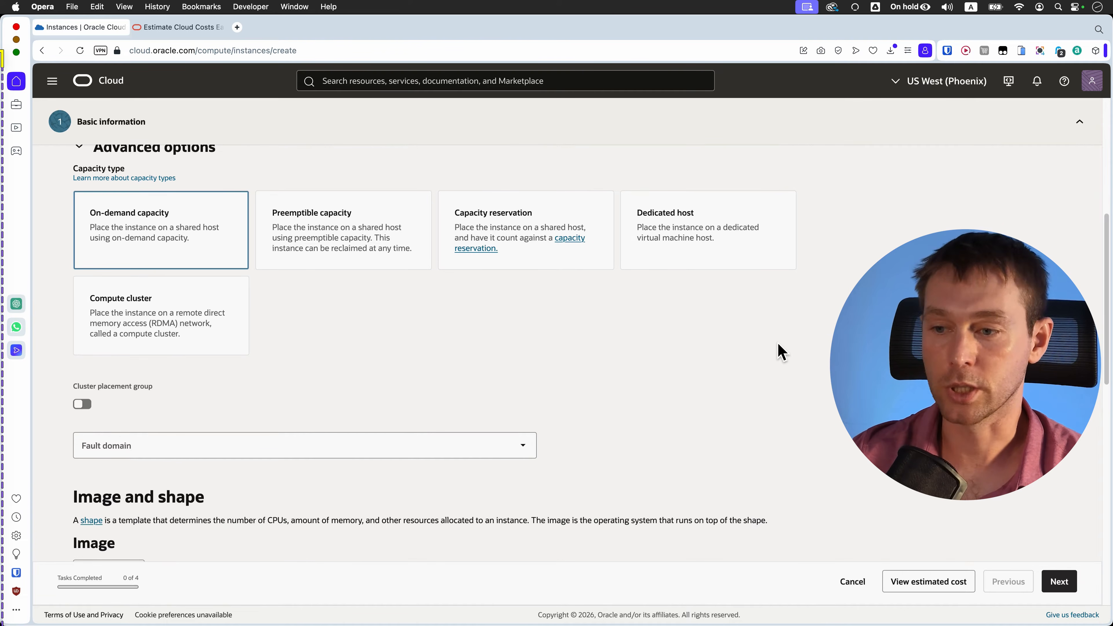
Step: Change the instance image from the default operating system to Canonical Ubuntu 24.04 Minimal
{"action": "scroll", "coordinate": [783, 350], "scroll_direction": "down", "scroll_amount": 6}
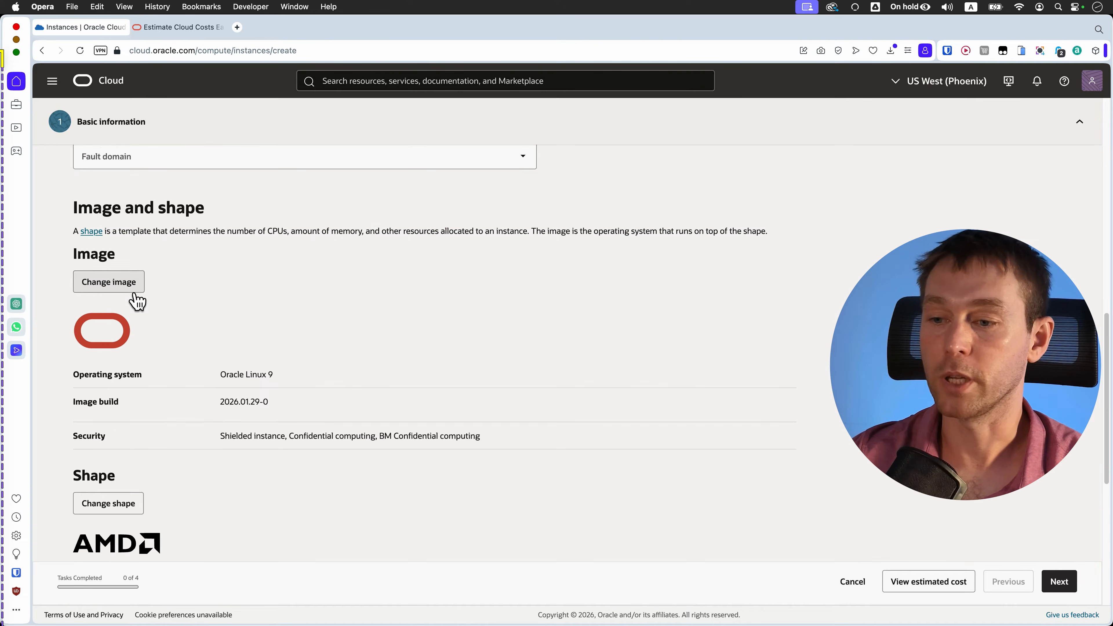
{"action": "left_click", "coordinate": [119, 285]}
{"action": "left_click", "coordinate": [504, 222]}
{"action": "scroll", "coordinate": [722, 364], "scroll_direction": "down", "scroll_amount": 4}
{"action": "scroll", "coordinate": [722, 364], "scroll_direction": "down", "scroll_amount": 3}
{"action": "left_click", "coordinate": [285, 476]}
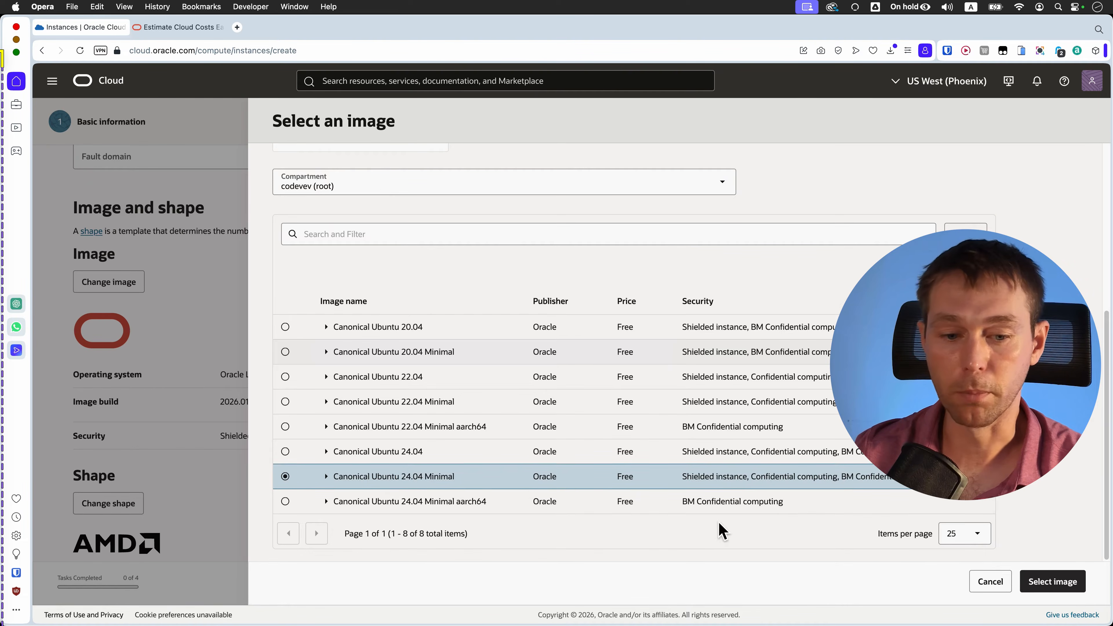
{"action": "left_click", "coordinate": [1061, 589]}
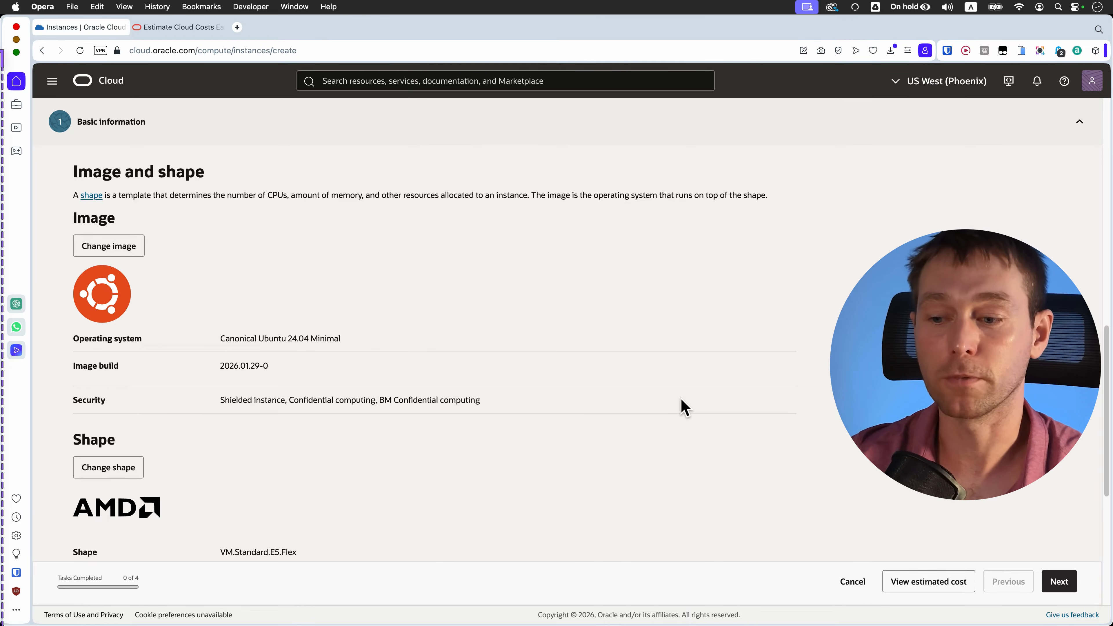
Step: Try to change the instance shape to the Ampere series
{"action": "scroll", "coordinate": [680, 400], "scroll_direction": "down", "scroll_amount": 3}
{"action": "scroll", "coordinate": [588, 360], "scroll_direction": "down", "scroll_amount": 3}
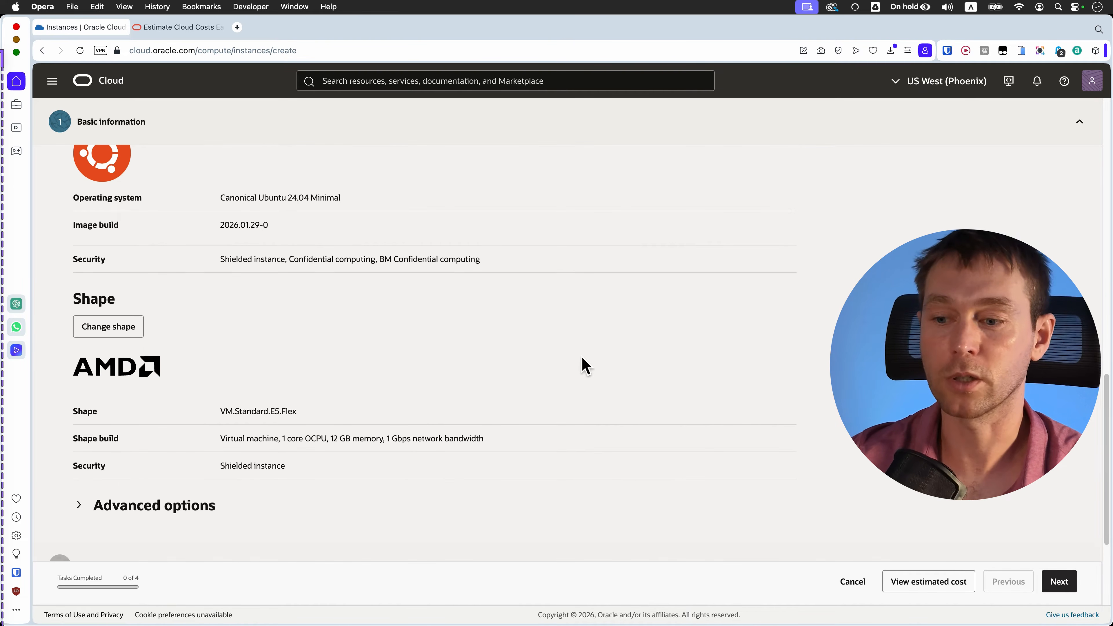
{"action": "left_click", "coordinate": [106, 328]}
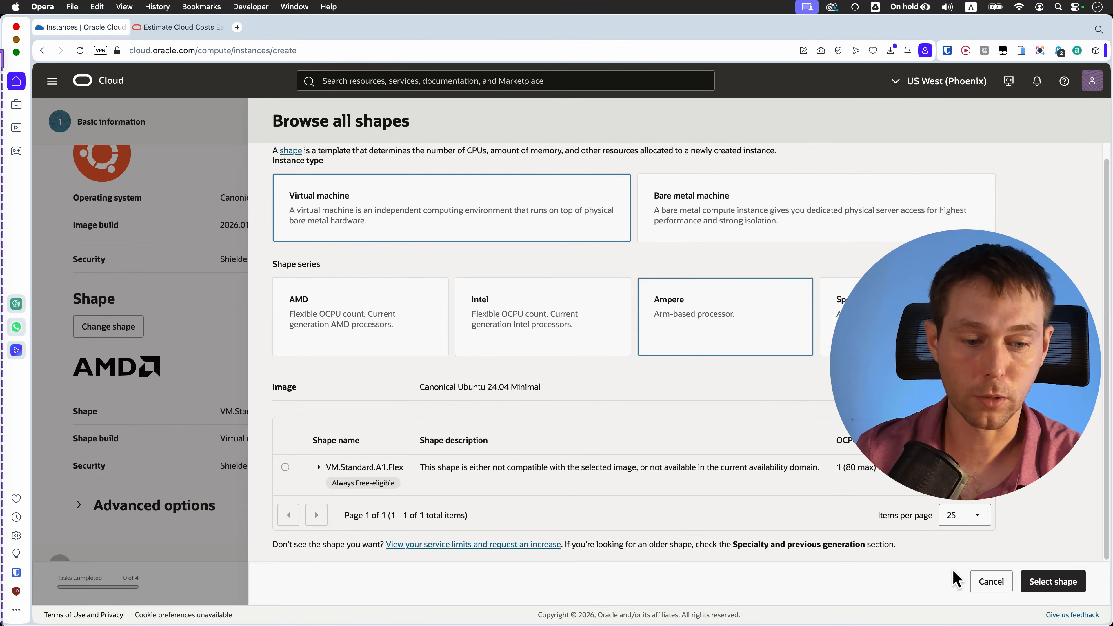
{"action": "left_click", "coordinate": [988, 581]}
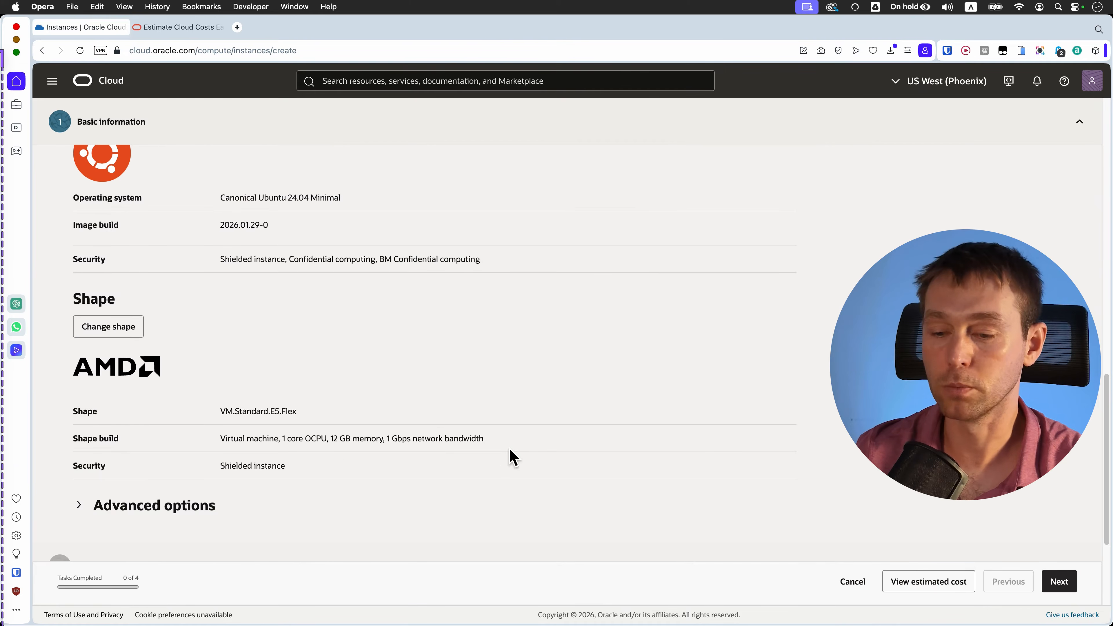
Step: Change the instance image to the non-minimal Canonical Ubuntu 24.04
{"action": "scroll", "coordinate": [567, 348], "scroll_direction": "up", "scroll_amount": 3}
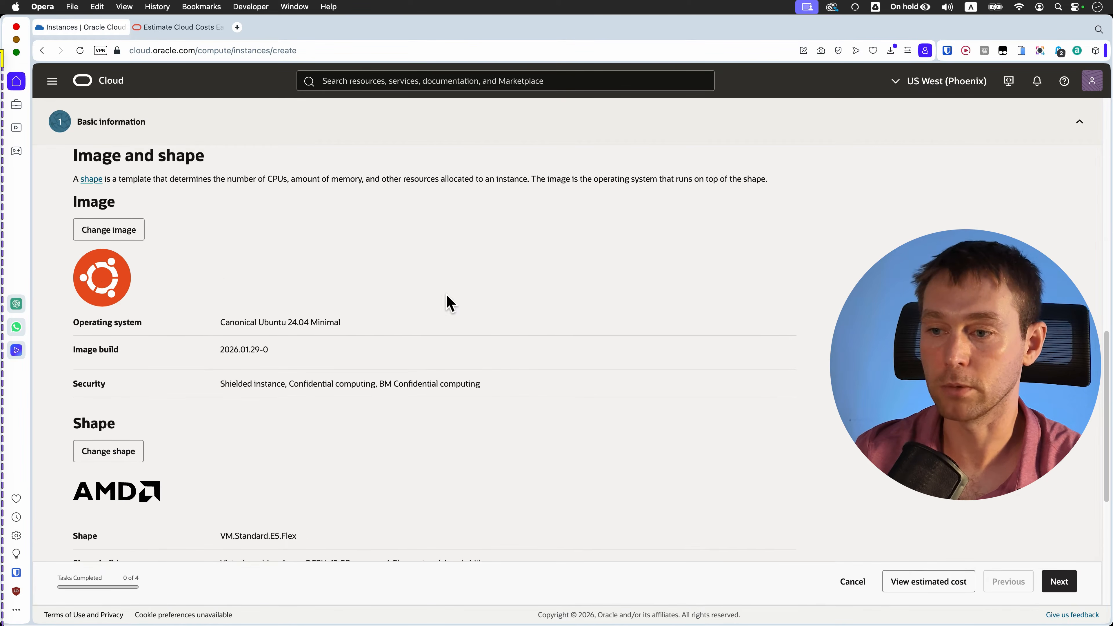
{"action": "left_click", "coordinate": [111, 236]}
{"action": "scroll", "coordinate": [748, 476], "scroll_direction": "down", "scroll_amount": 6}
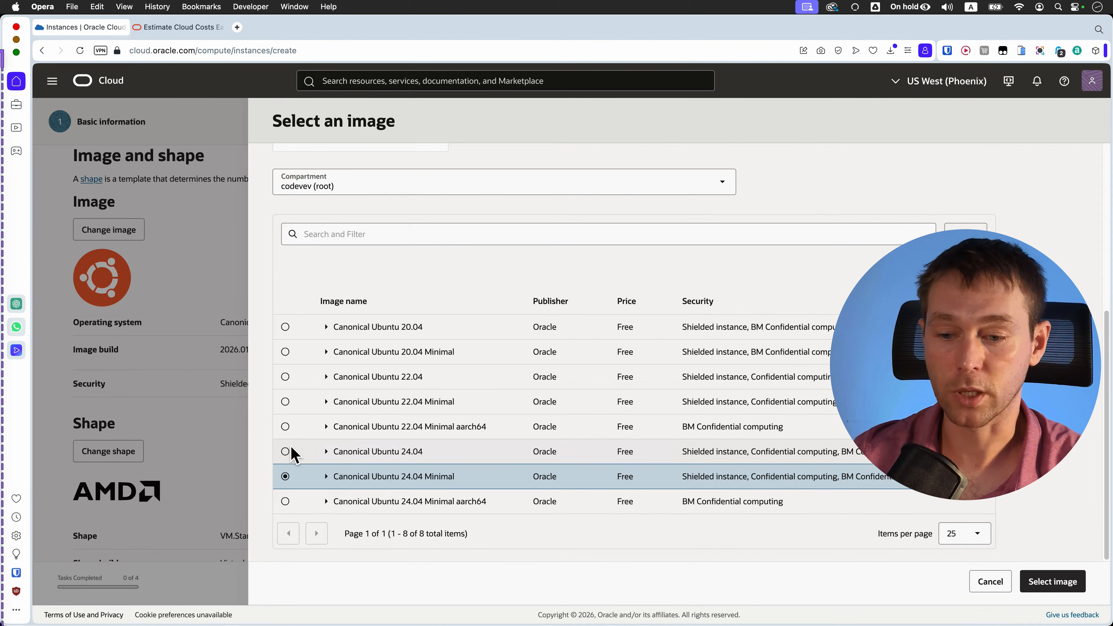
{"action": "left_click", "coordinate": [286, 451]}
{"action": "left_click", "coordinate": [1073, 583]}
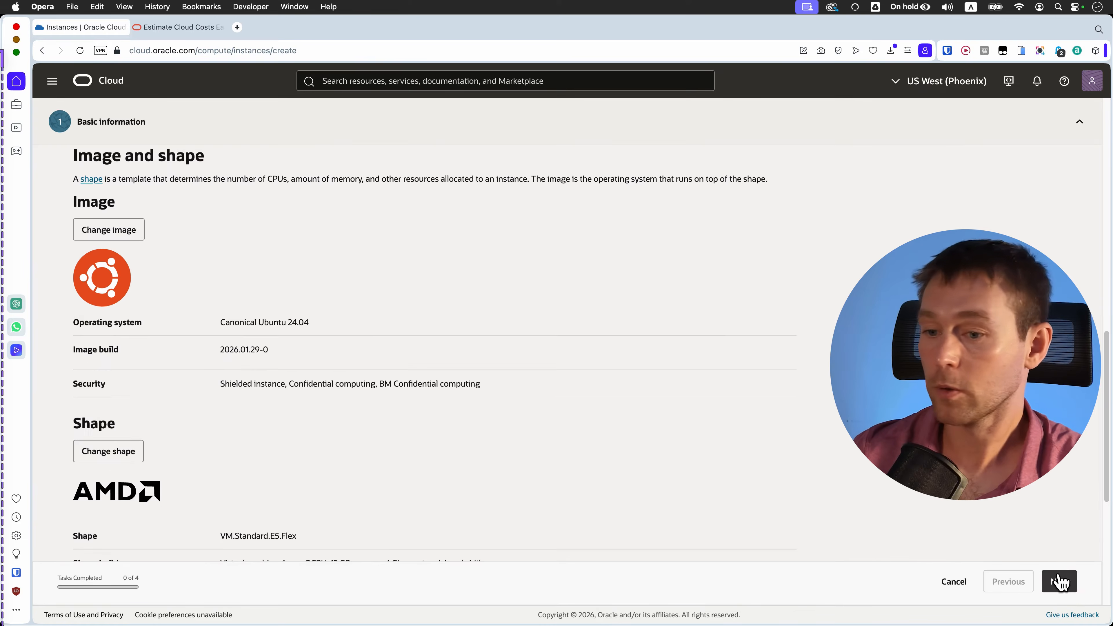
Step: Browse the virtual machine shapes and choose VM.Standard.A1.Flex from the Ampere series
{"action": "scroll", "coordinate": [579, 338], "scroll_direction": "down", "scroll_amount": 5}
{"action": "left_click", "coordinate": [91, 262]}
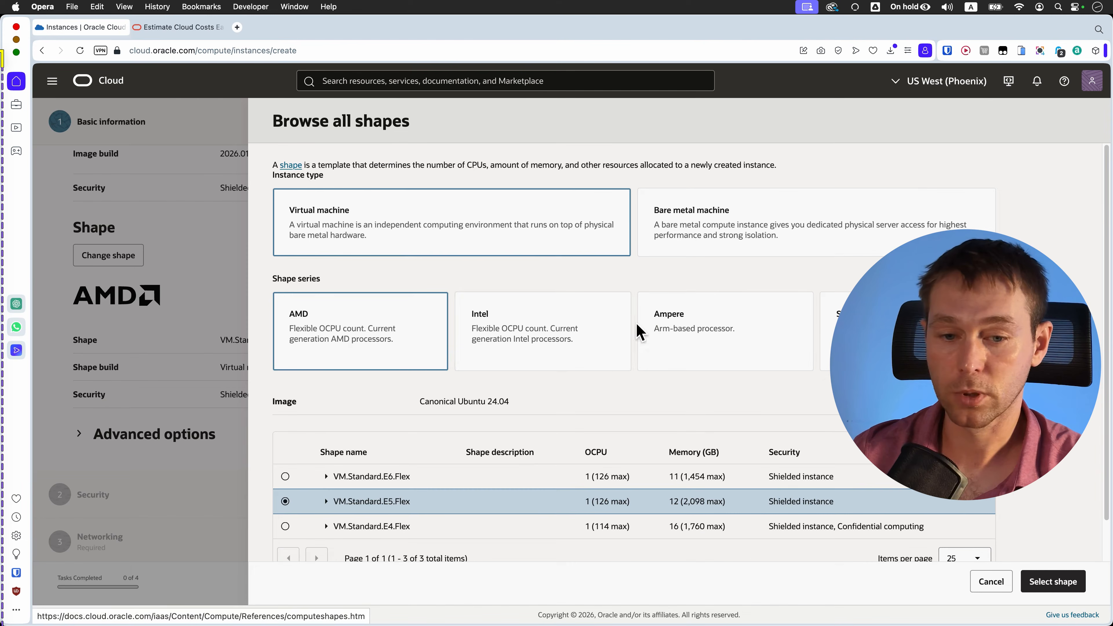
{"action": "left_click", "coordinate": [770, 340]}
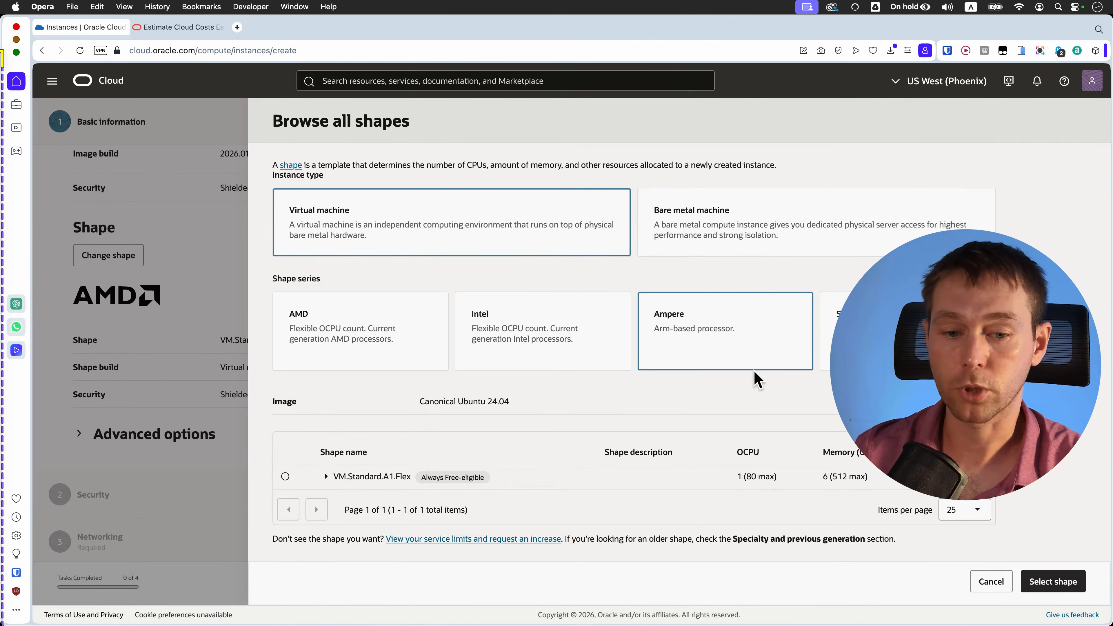
{"action": "left_click", "coordinate": [285, 477]}
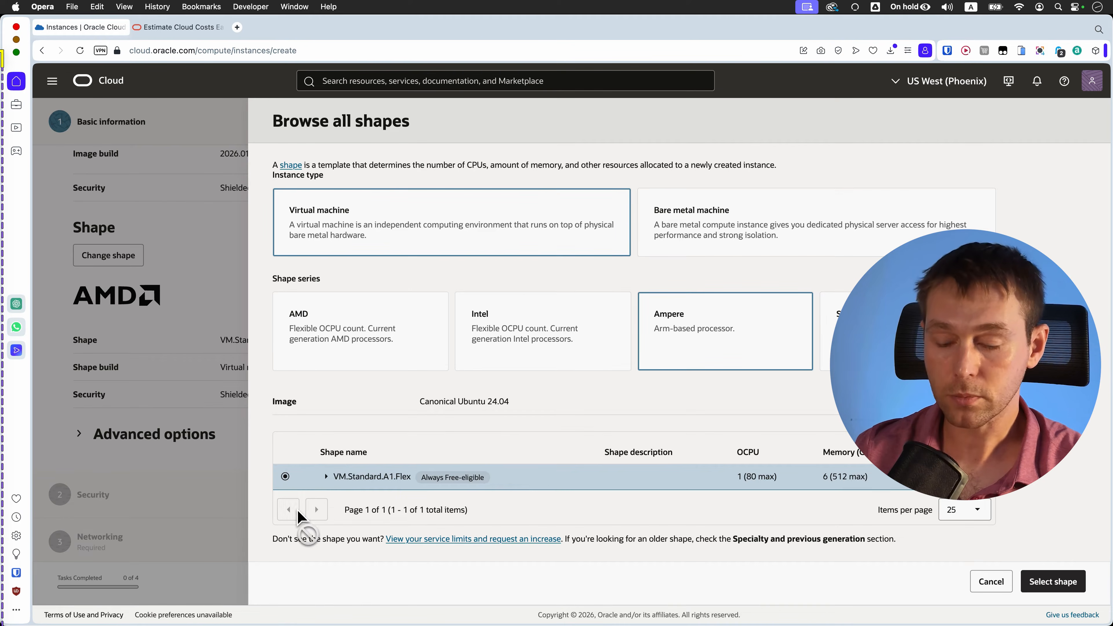
Step: Configure the VM.Standard.A1.Flex shape with 4 OCPUs and 24 GB of memory, and apply it to the instance
{"action": "left_click", "coordinate": [326, 476]}
{"action": "scroll", "coordinate": [565, 428], "scroll_direction": "down", "scroll_amount": 2}
{"action": "scroll", "coordinate": [565, 428], "scroll_direction": "down", "scroll_amount": 2}
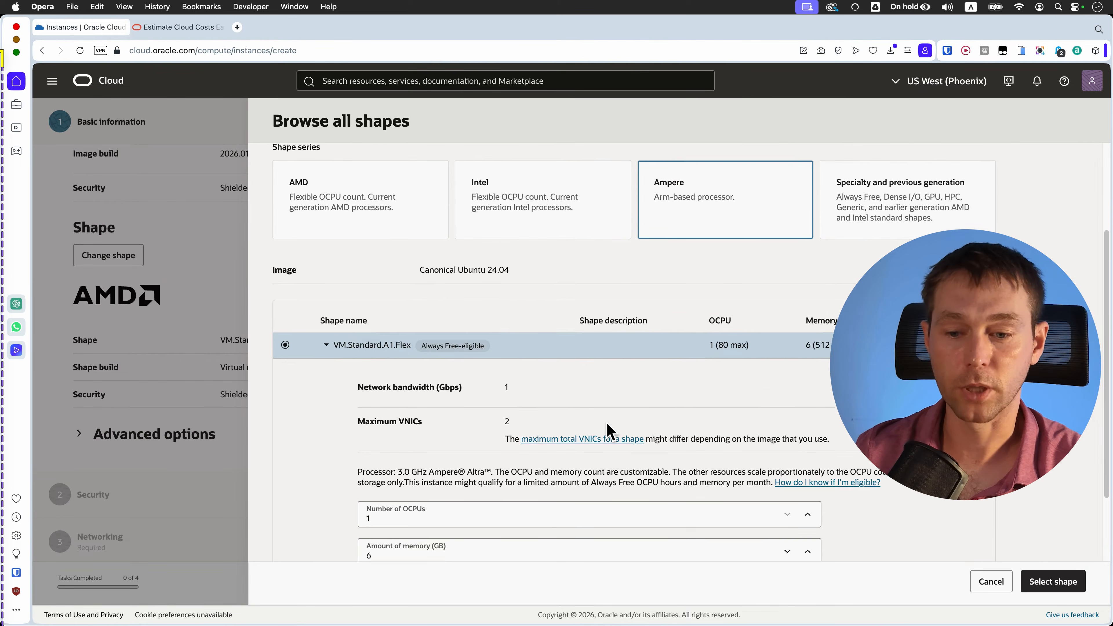
{"action": "scroll", "coordinate": [566, 459], "scroll_direction": "down", "scroll_amount": 2}
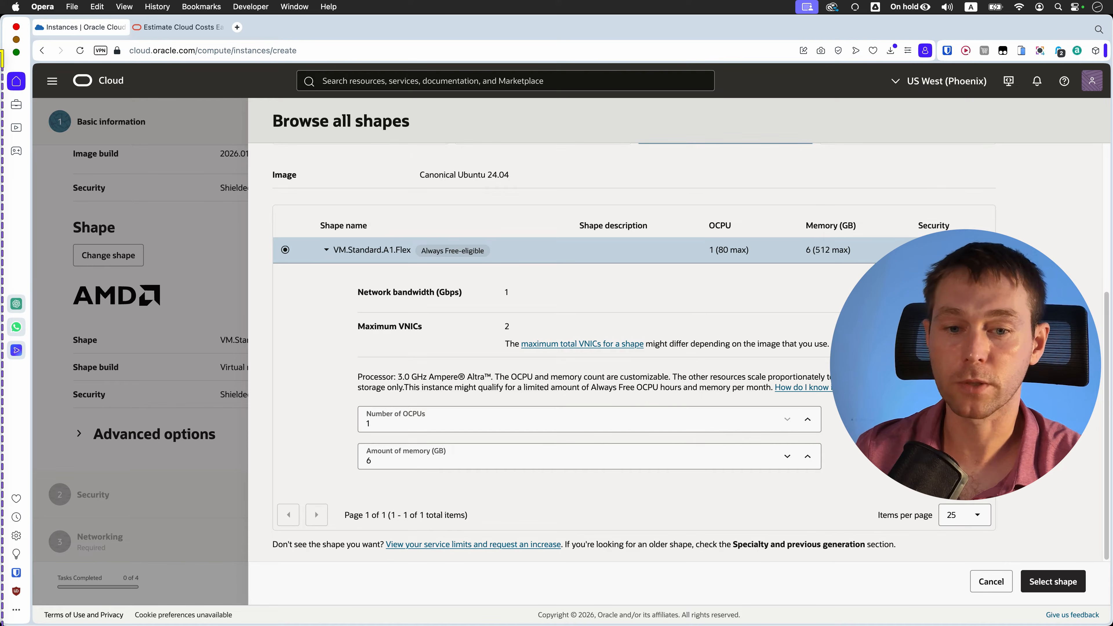
{"action": "left_click", "coordinate": [423, 426]}
{"action": "key", "text": "BackSpace"}
{"action": "type", "text": "4"}
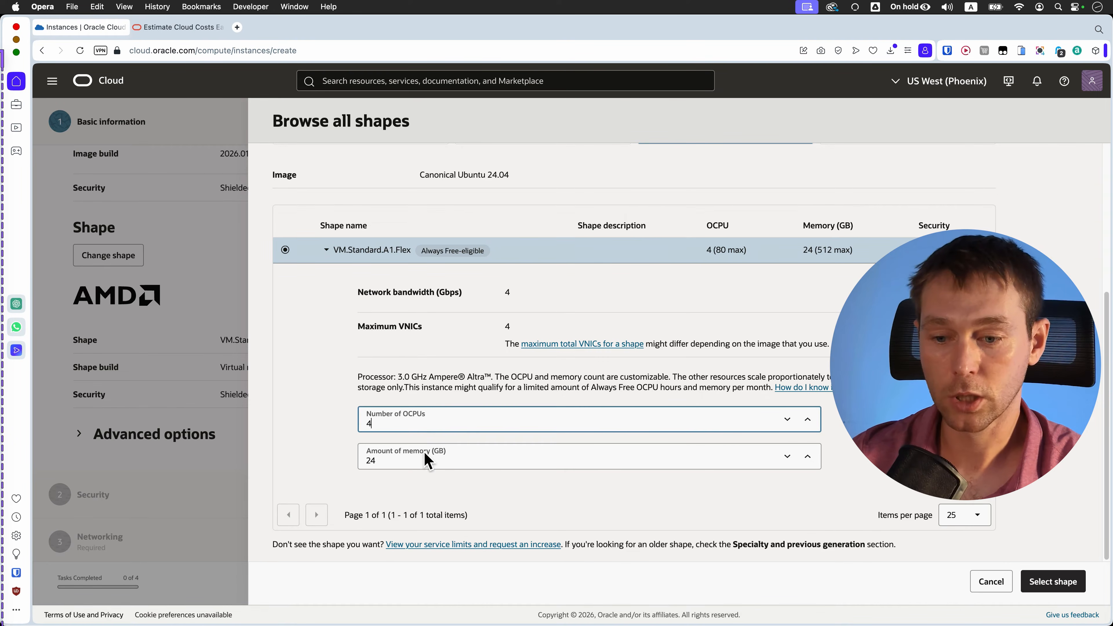
{"action": "left_click", "coordinate": [436, 458]}
{"action": "left_click", "coordinate": [553, 402]}
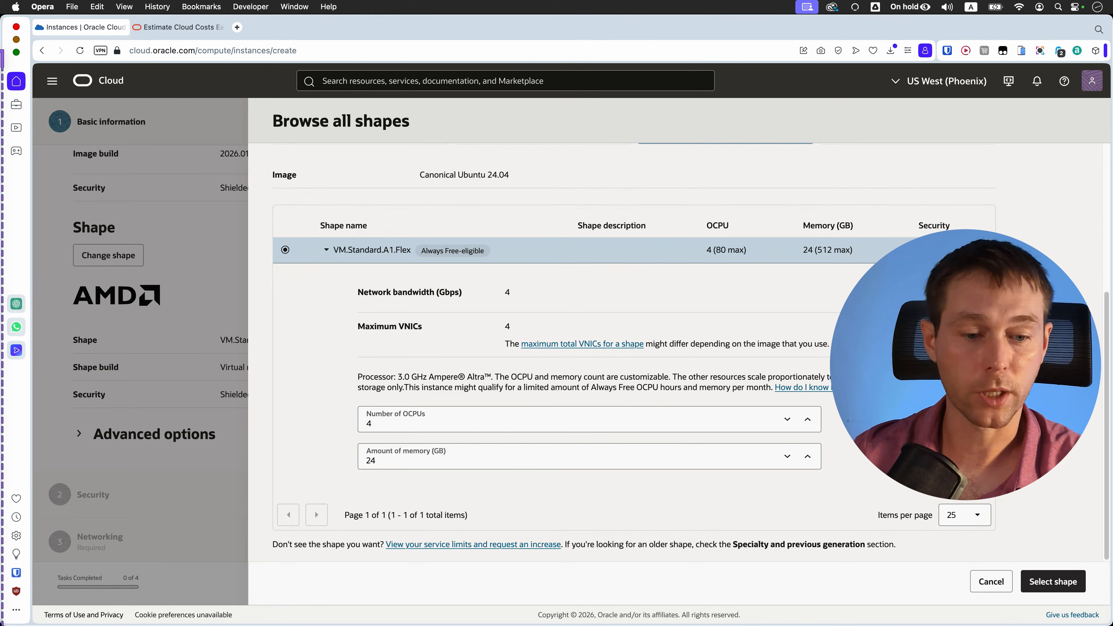
{"action": "left_click", "coordinate": [1062, 584]}
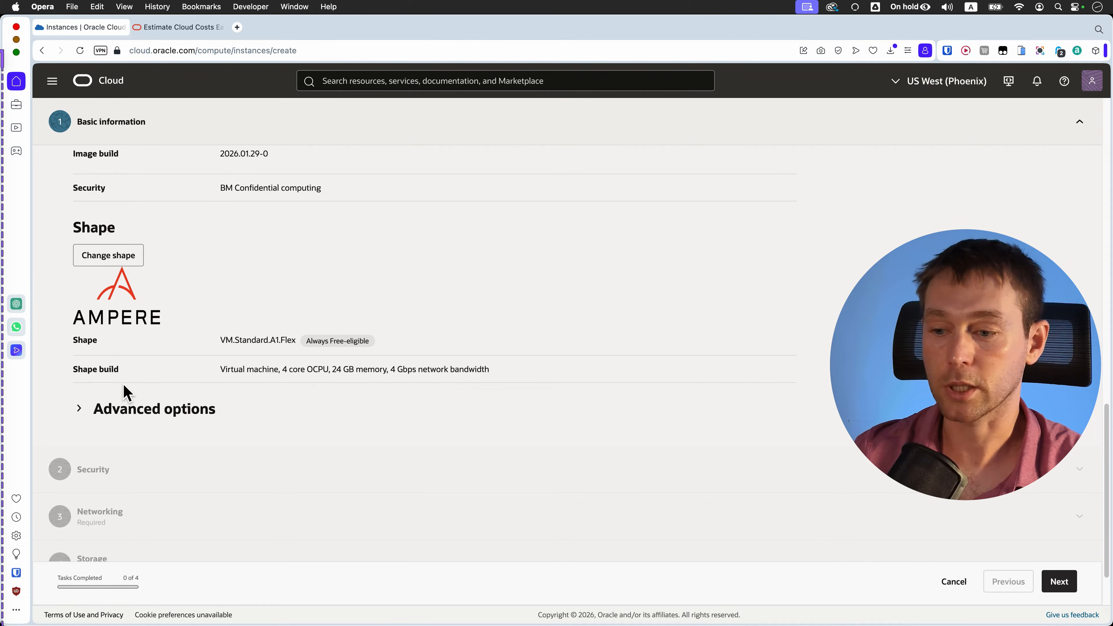
Step: In the advanced options, deselect the Custom Logs Monitoring, Compute Instance Monitoring and Cloud Guard Workload Protection plugins of Oracle Cloud Agent
{"action": "left_click", "coordinate": [131, 409]}
{"action": "scroll", "coordinate": [604, 379], "scroll_direction": "down", "scroll_amount": 8}
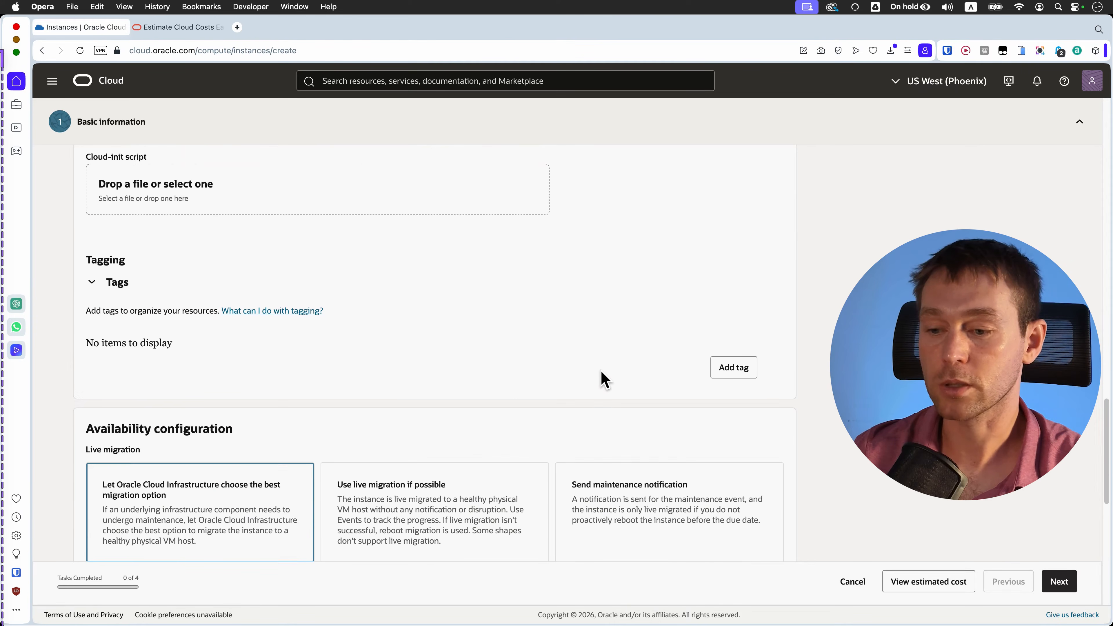
{"action": "scroll", "coordinate": [605, 379], "scroll_direction": "down", "scroll_amount": 4}
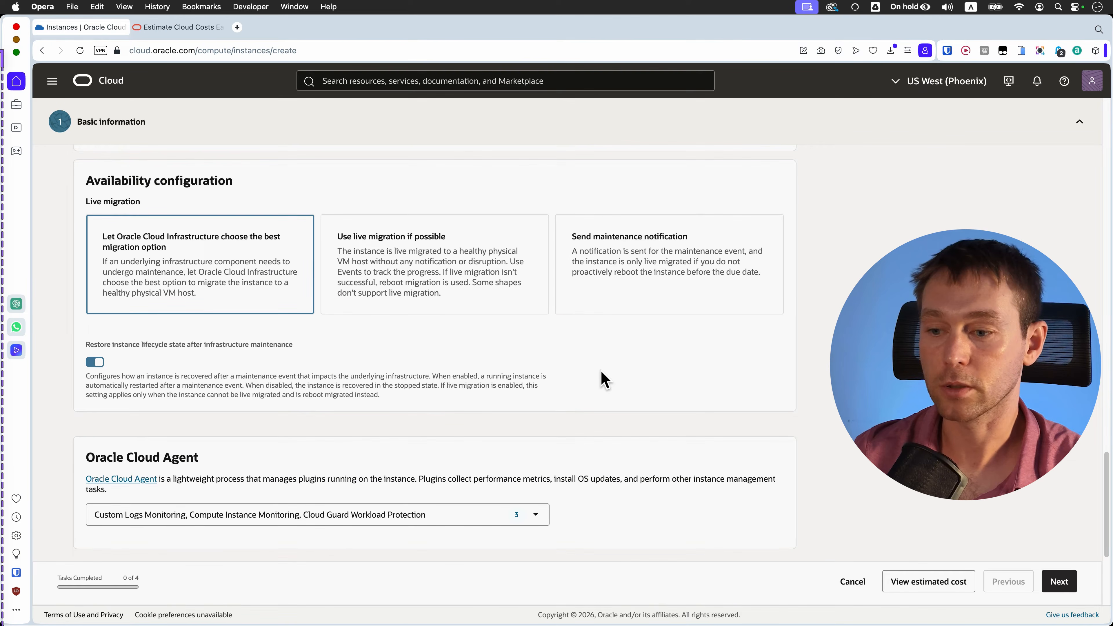
{"action": "scroll", "coordinate": [603, 378], "scroll_direction": "down", "scroll_amount": 4}
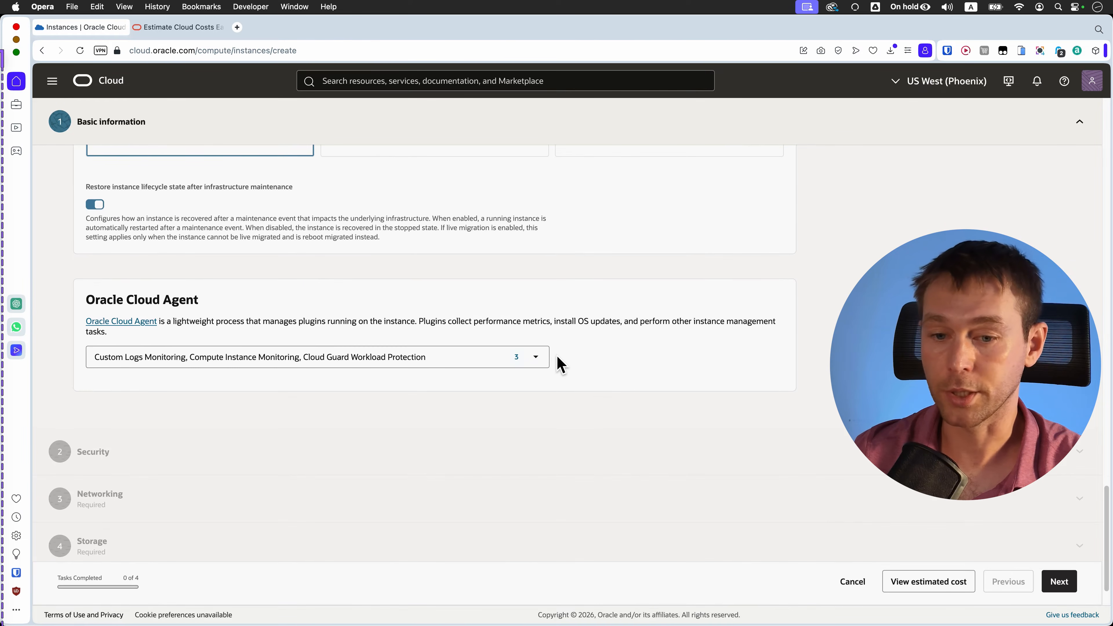
{"action": "left_click", "coordinate": [540, 358]}
{"action": "left_click", "coordinate": [168, 227]}
{"action": "left_click", "coordinate": [173, 183]}
{"action": "left_click", "coordinate": [243, 299]}
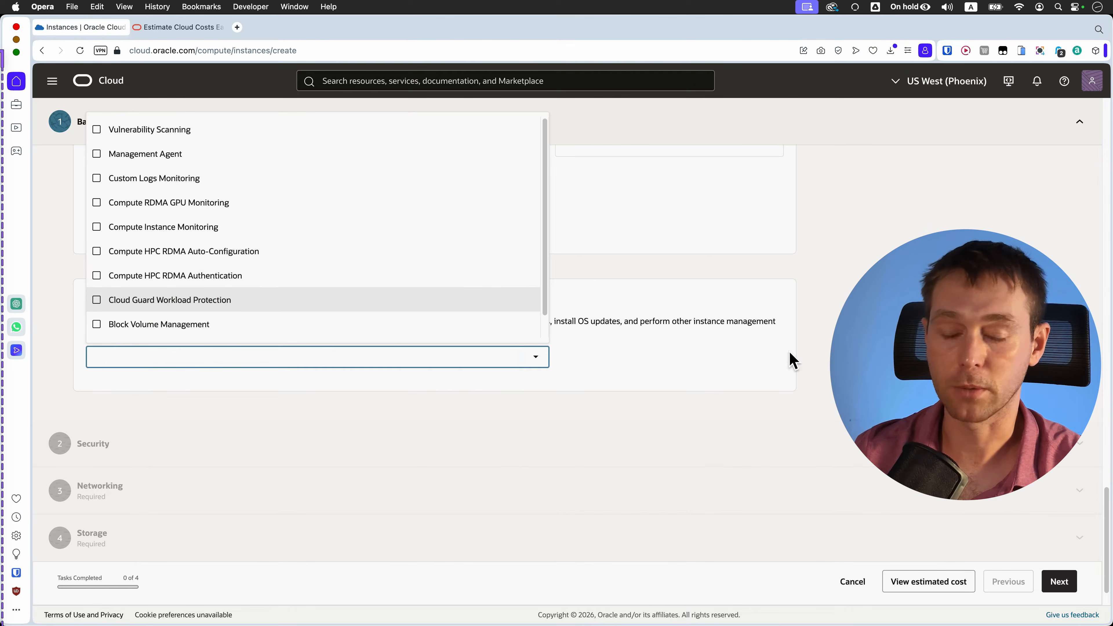
{"action": "left_click", "coordinate": [750, 361]}
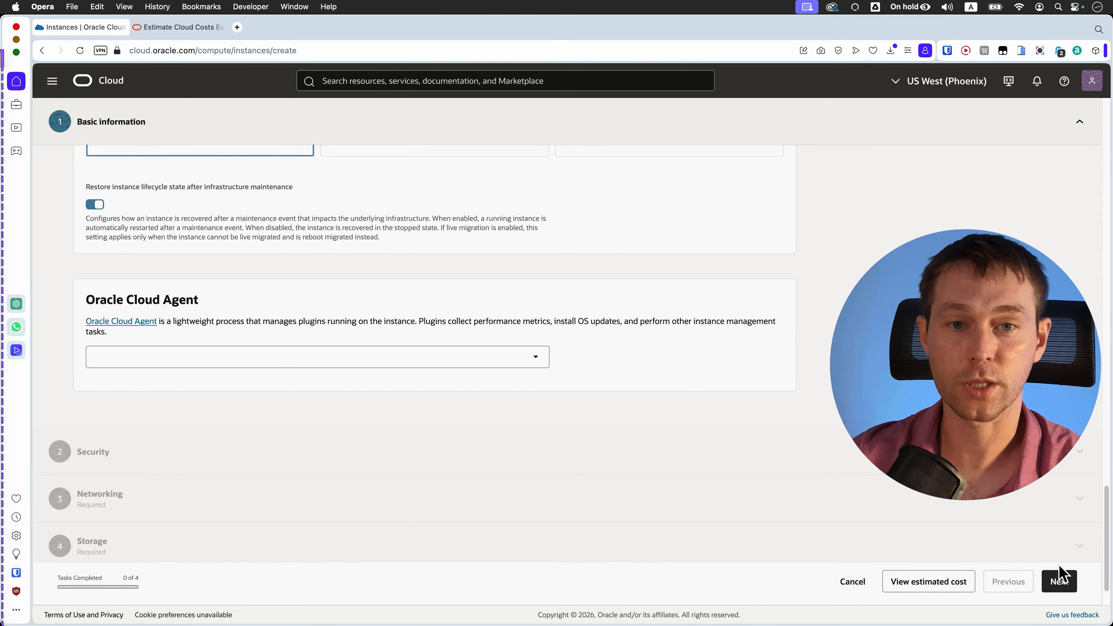
Step: Complete the basic information and proceed past the Security section to Networking, keeping the default security settings
{"action": "left_click", "coordinate": [1061, 582]}
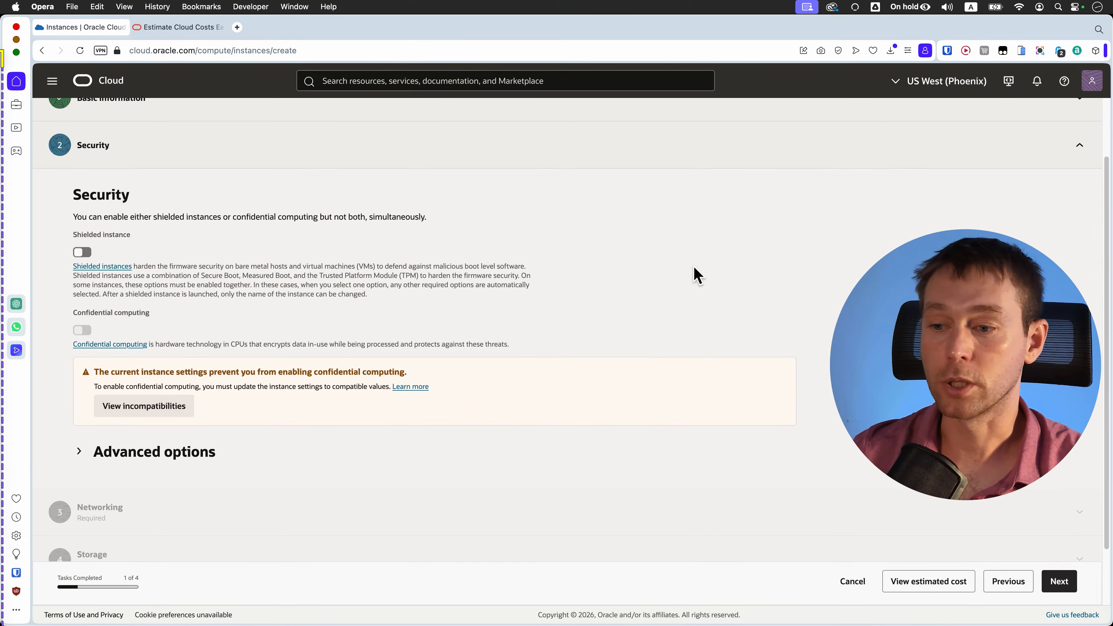
{"action": "scroll", "coordinate": [1023, 533], "scroll_direction": "down", "scroll_amount": 6}
{"action": "left_click", "coordinate": [1060, 581]}
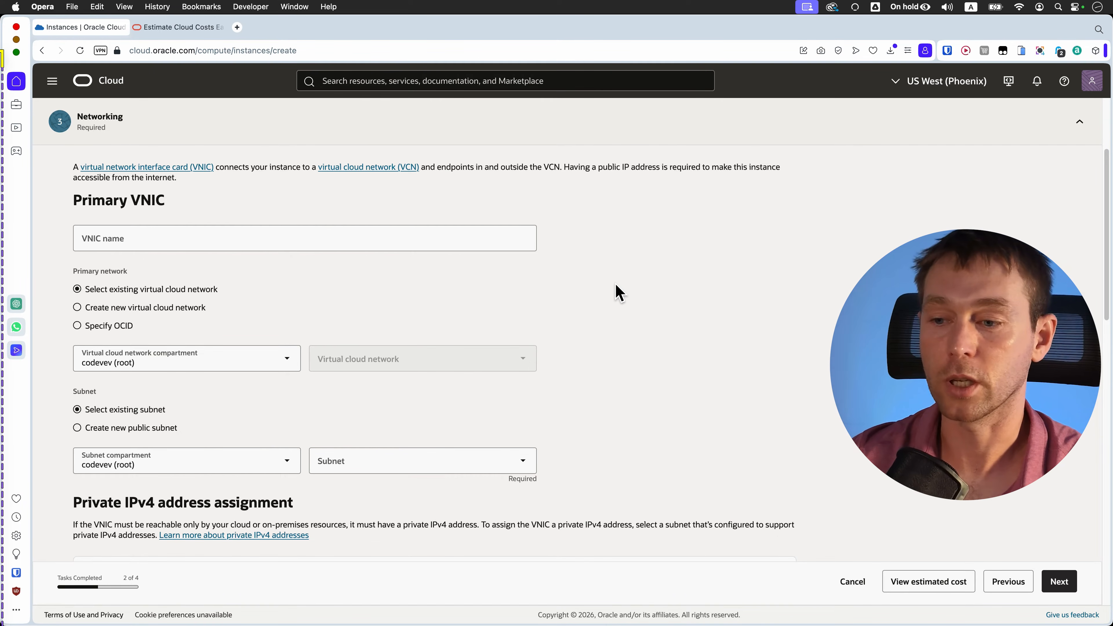
Step: Check the existing subnet choices and name the primary VNIC openclawvnic
{"action": "scroll", "coordinate": [653, 342], "scroll_direction": "down", "scroll_amount": 2}
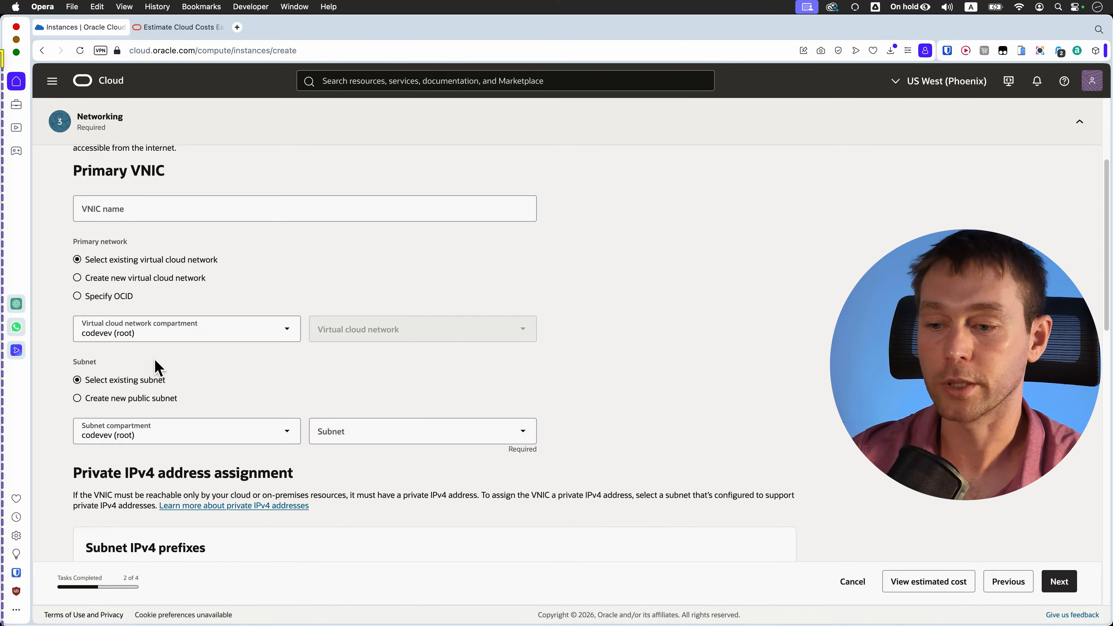
{"action": "scroll", "coordinate": [394, 320], "scroll_direction": "up", "scroll_amount": 2}
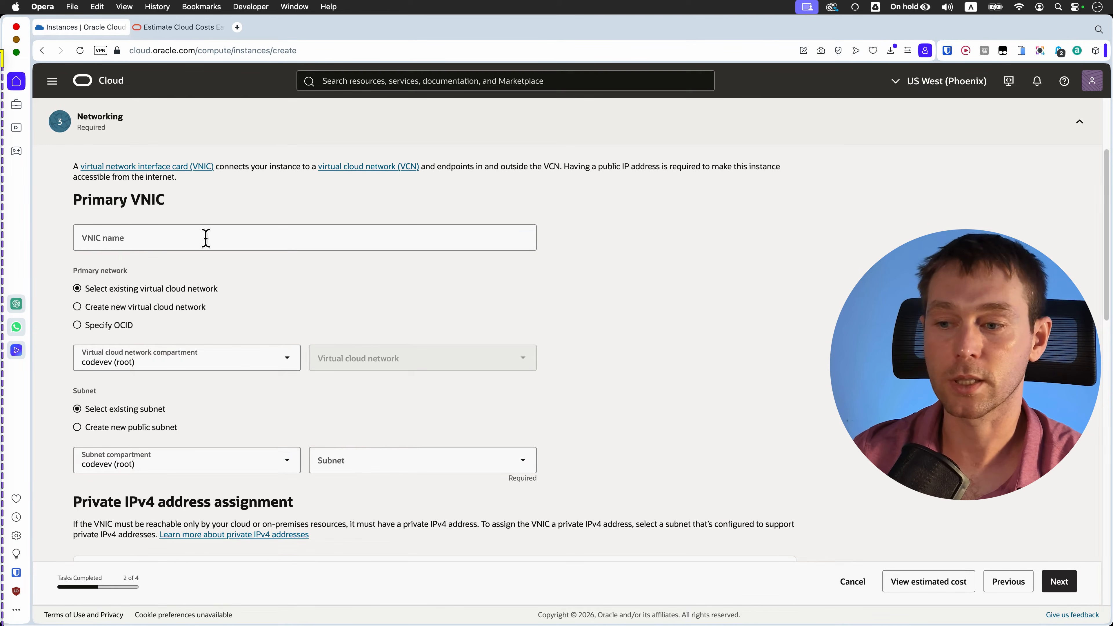
{"action": "scroll", "coordinate": [579, 390], "scroll_direction": "down", "scroll_amount": 7}
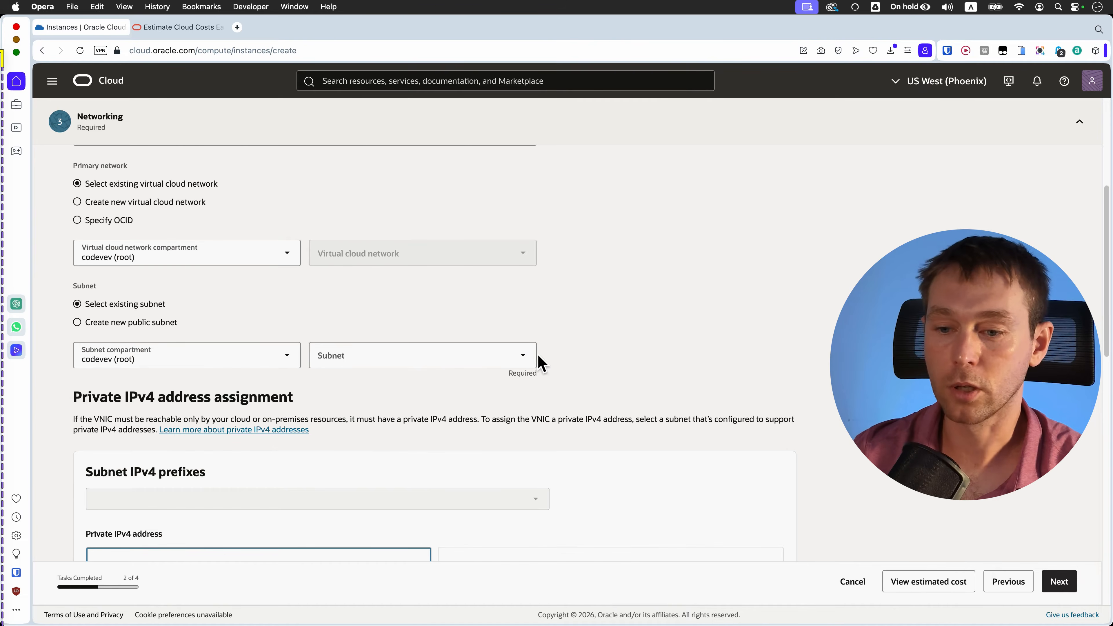
{"action": "left_click", "coordinate": [511, 359]}
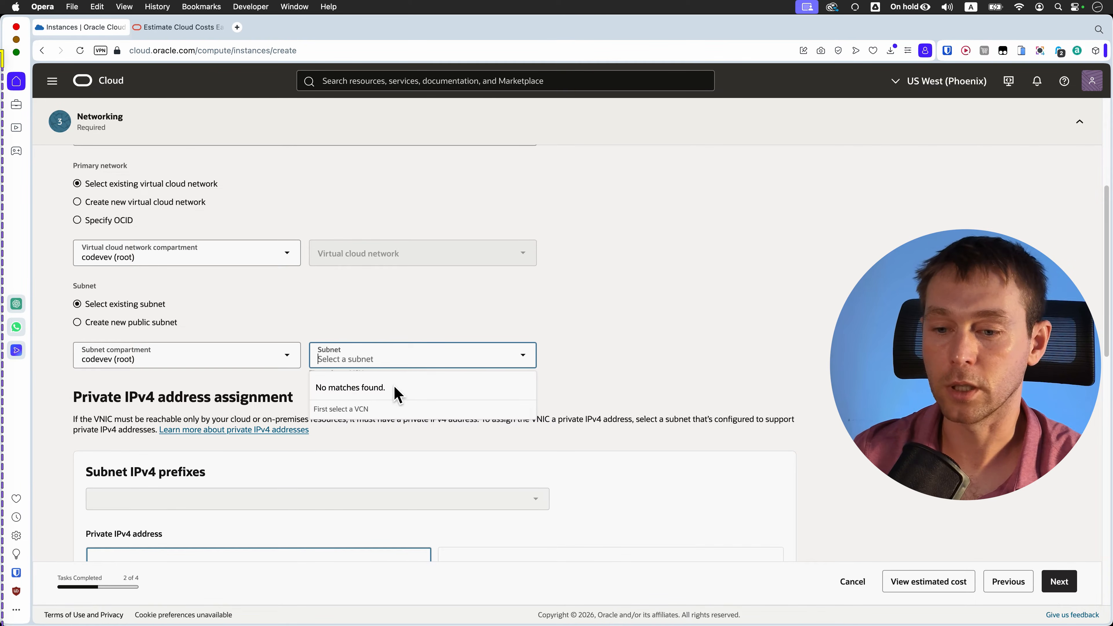
{"action": "left_click", "coordinate": [757, 334]}
{"action": "scroll", "coordinate": [482, 307], "scroll_direction": "up", "scroll_amount": 5}
{"action": "left_click", "coordinate": [220, 206]}
{"action": "type", "text": "openclawvnic"}
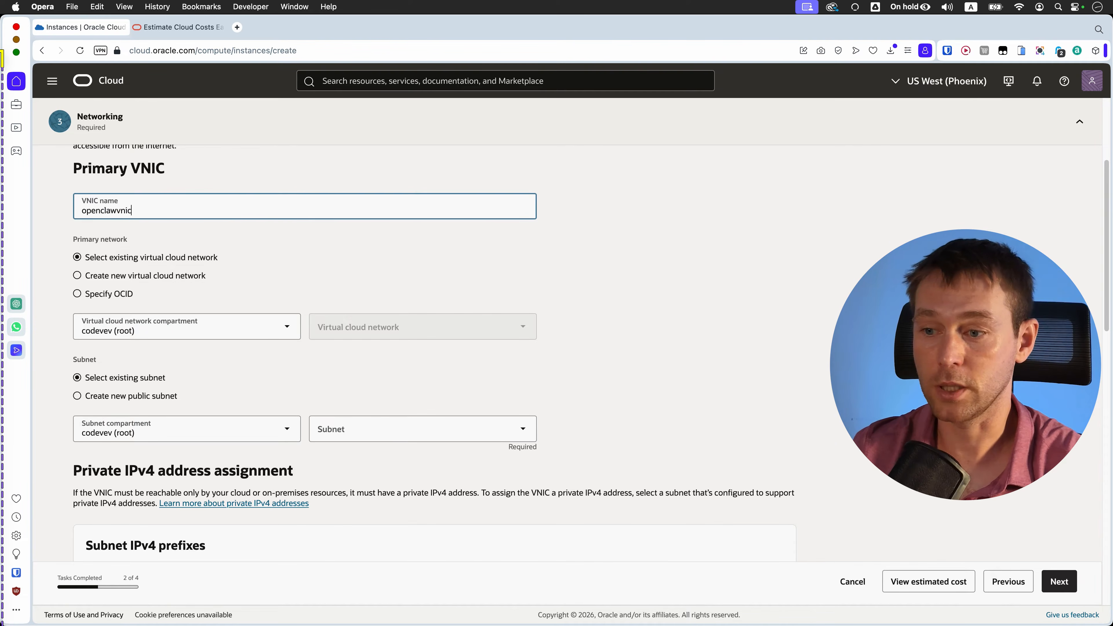
Step: Choose to create a new virtual cloud network for the instance and name it openclawnetwork
{"action": "left_click", "coordinate": [384, 276]}
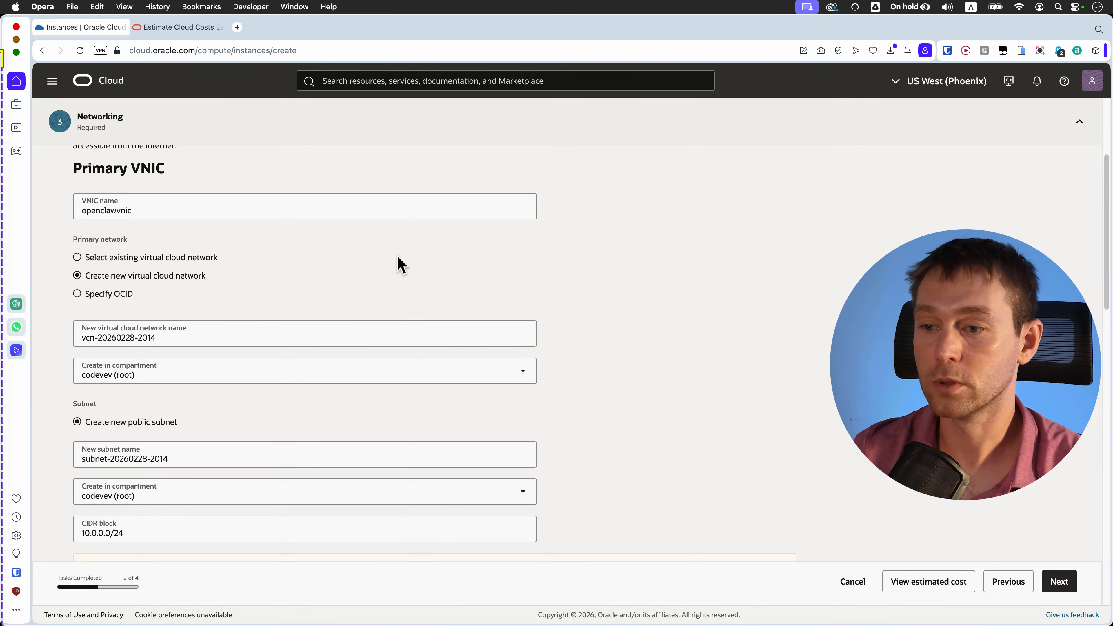
{"action": "scroll", "coordinate": [316, 258], "scroll_direction": "down", "scroll_amount": 2}
{"action": "left_click", "coordinate": [244, 255]}
{"action": "triple_click", "coordinate": [245, 255]}
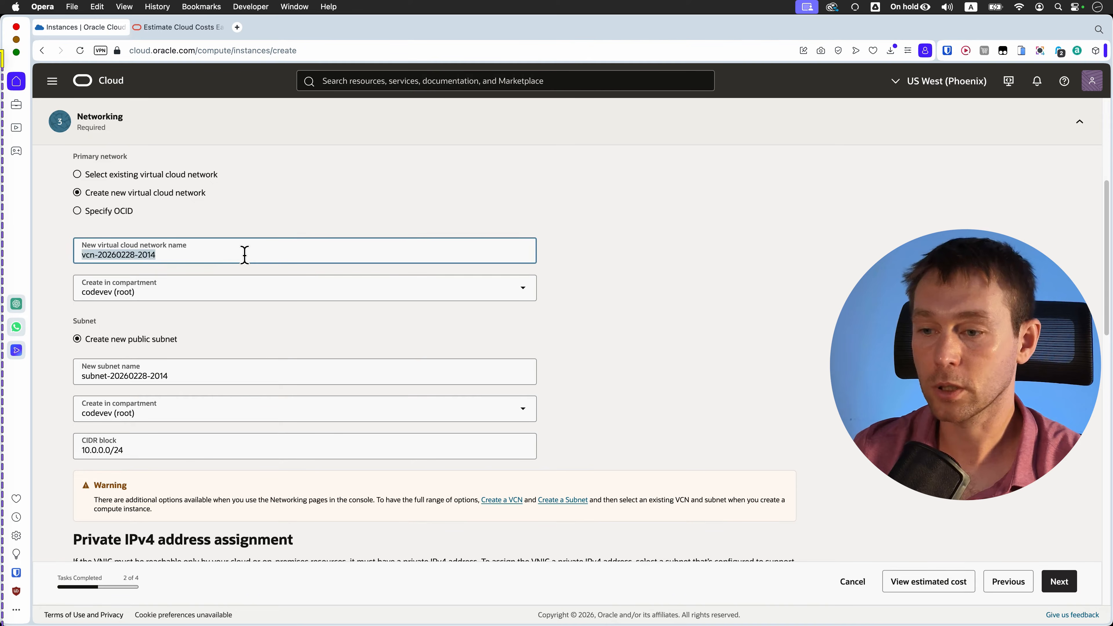
{"action": "type", "text": "openclawnetwork"}
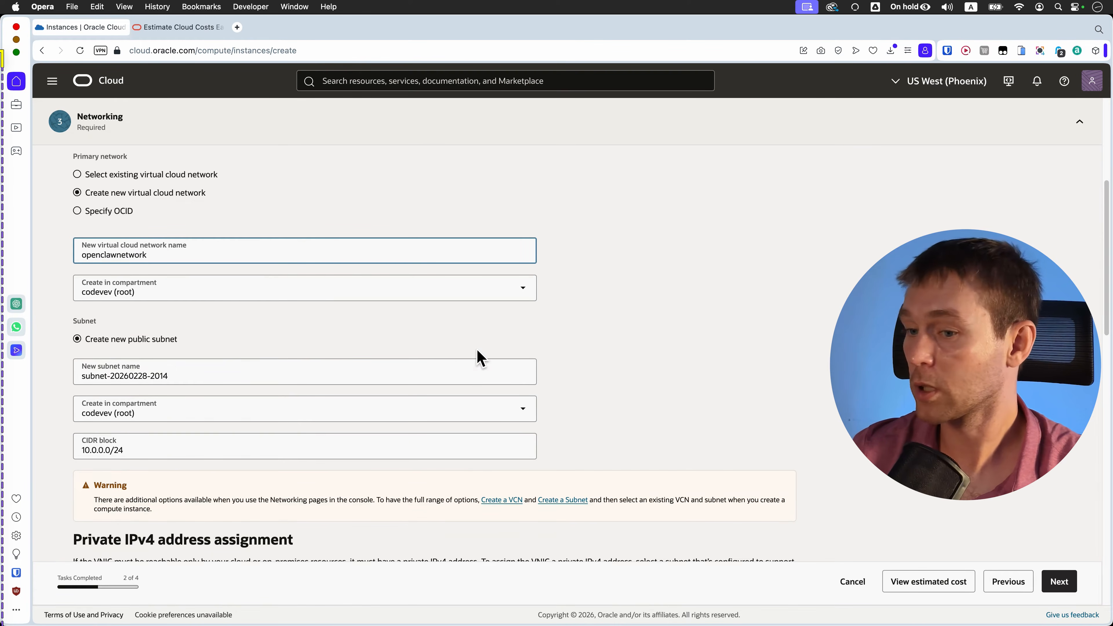
Step: Name the new public subnet openclawsubnet
{"action": "scroll", "coordinate": [134, 351], "scroll_direction": "down", "scroll_amount": 2}
{"action": "double_click", "coordinate": [207, 287]}
{"action": "triple_click", "coordinate": [208, 288]}
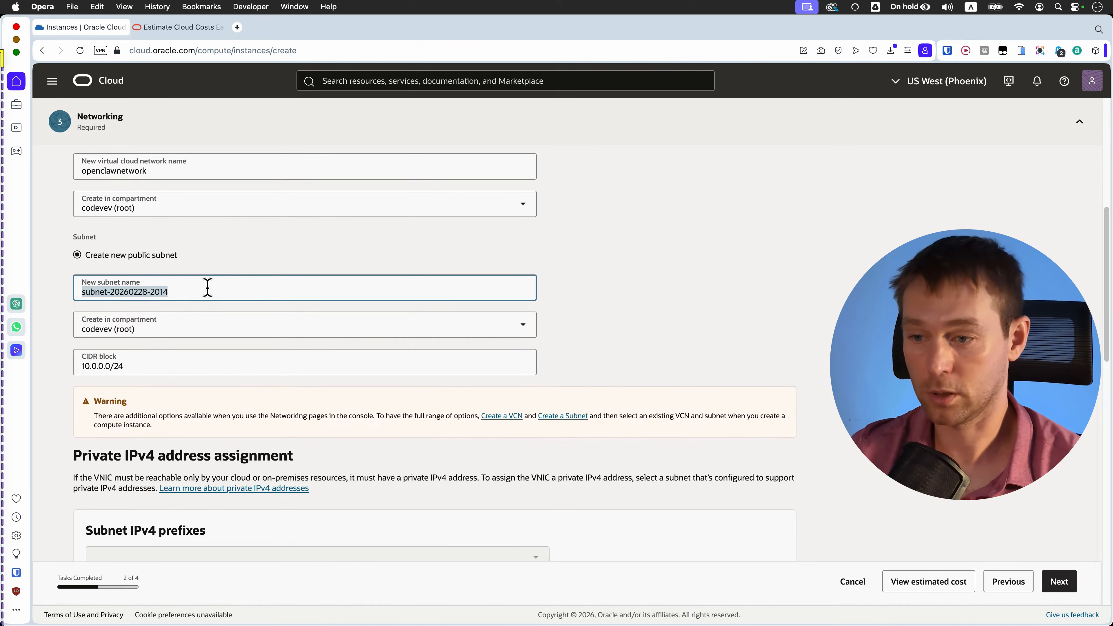
{"action": "type", "text": "openclawsubnet"}
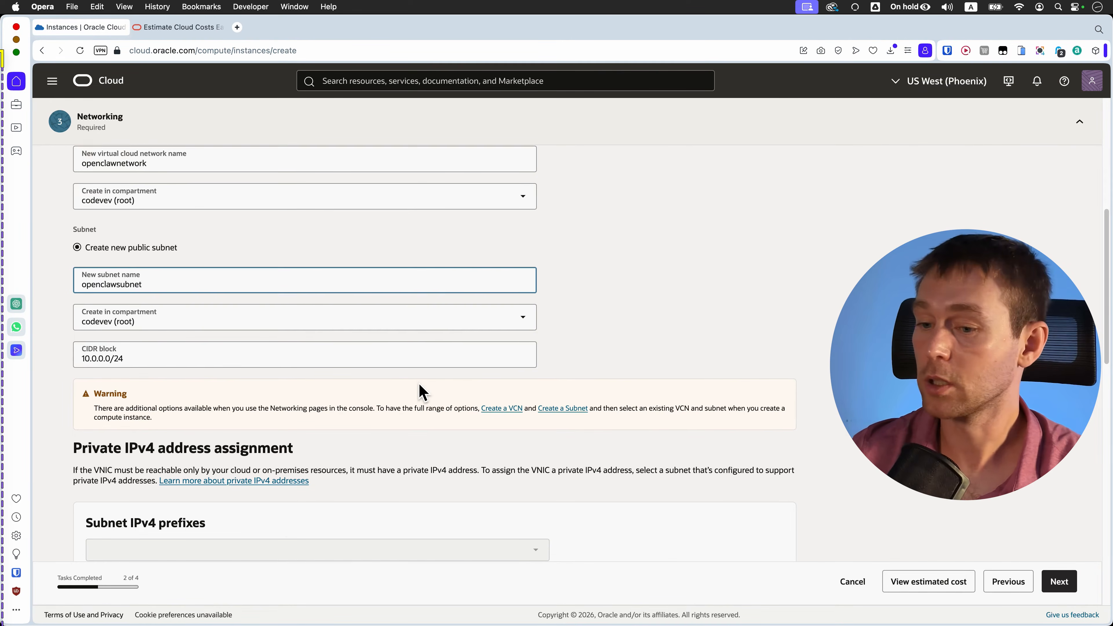
Step: Set the SSH keys option to uploading a public key file (.pub)
{"action": "scroll", "coordinate": [584, 397], "scroll_direction": "down", "scroll_amount": 15}
{"action": "scroll", "coordinate": [584, 398], "scroll_direction": "down", "scroll_amount": 4}
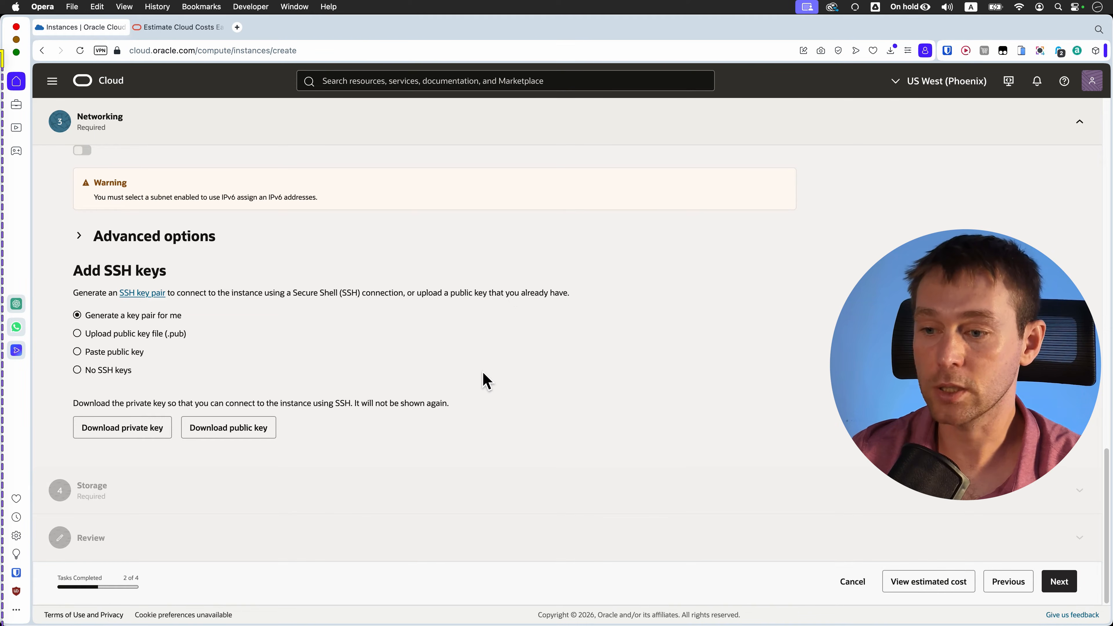
{"action": "left_click", "coordinate": [128, 336]}
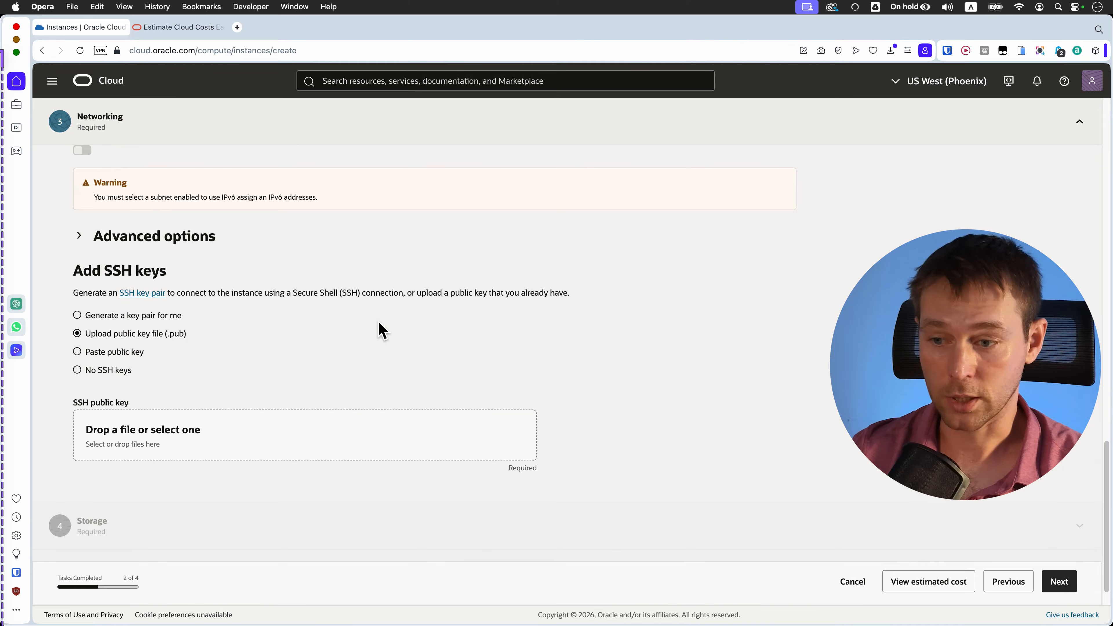
Step: Switch to iTerm2 and run ssh-keygen -t ecdsa -b 521, overwriting the existing id_ecdsa key in the default location and leaving the passphrase empty
{"action": "mouse_move", "coordinate": [2, 221]}
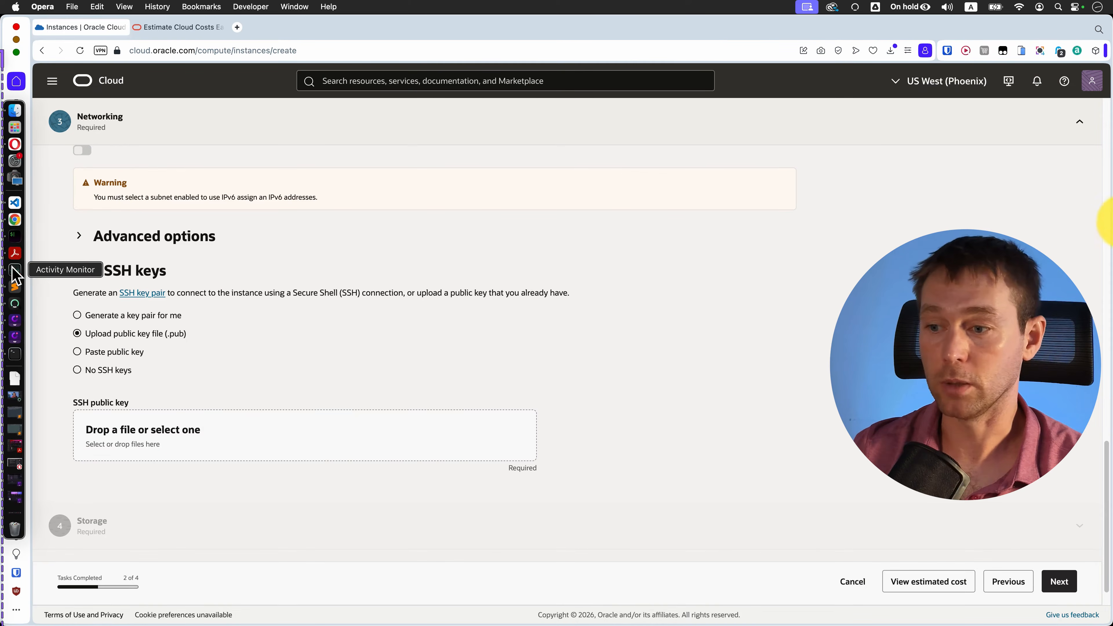
{"action": "left_click", "coordinate": [2, 252]}
{"action": "left_click", "coordinate": [1056, 7]}
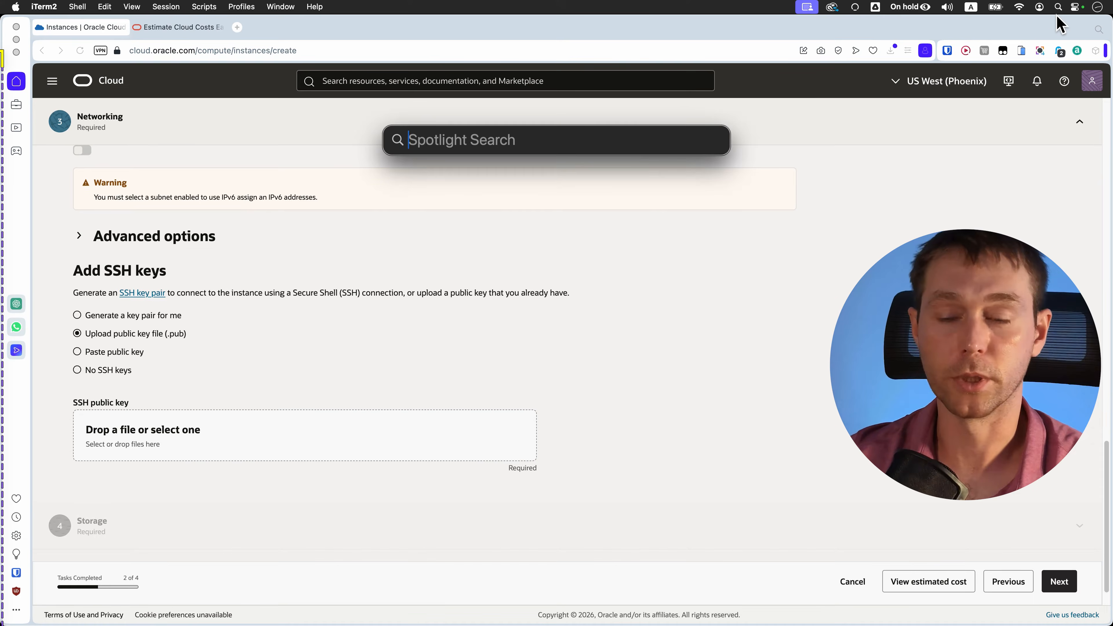
{"action": "key", "text": "cmd+v"}
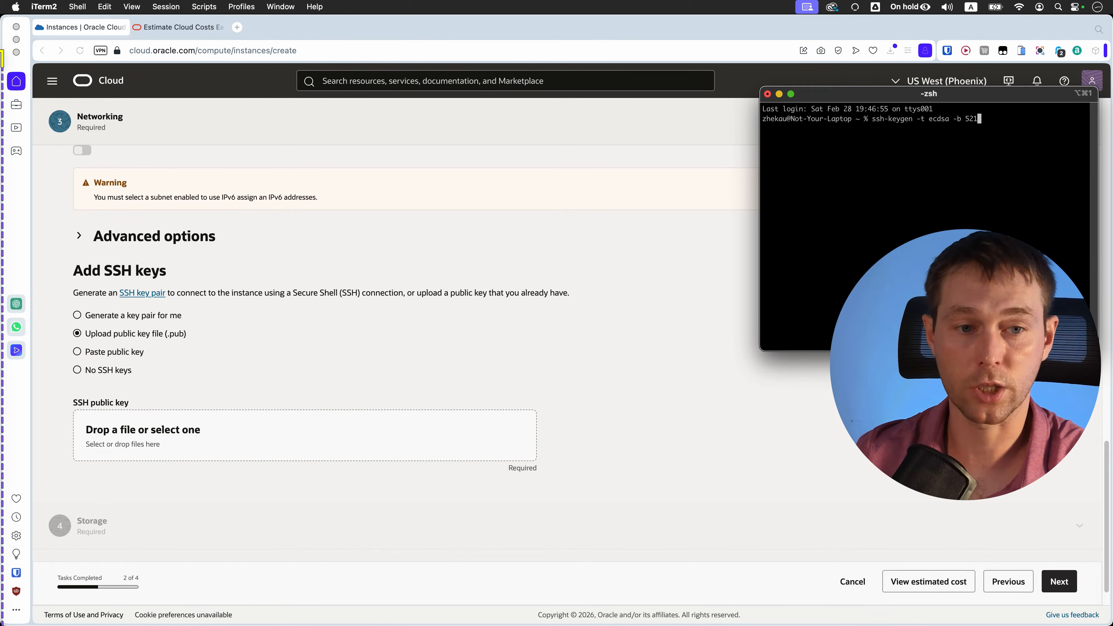
{"action": "key", "text": "Return"}
{"action": "type", "text": "y"}
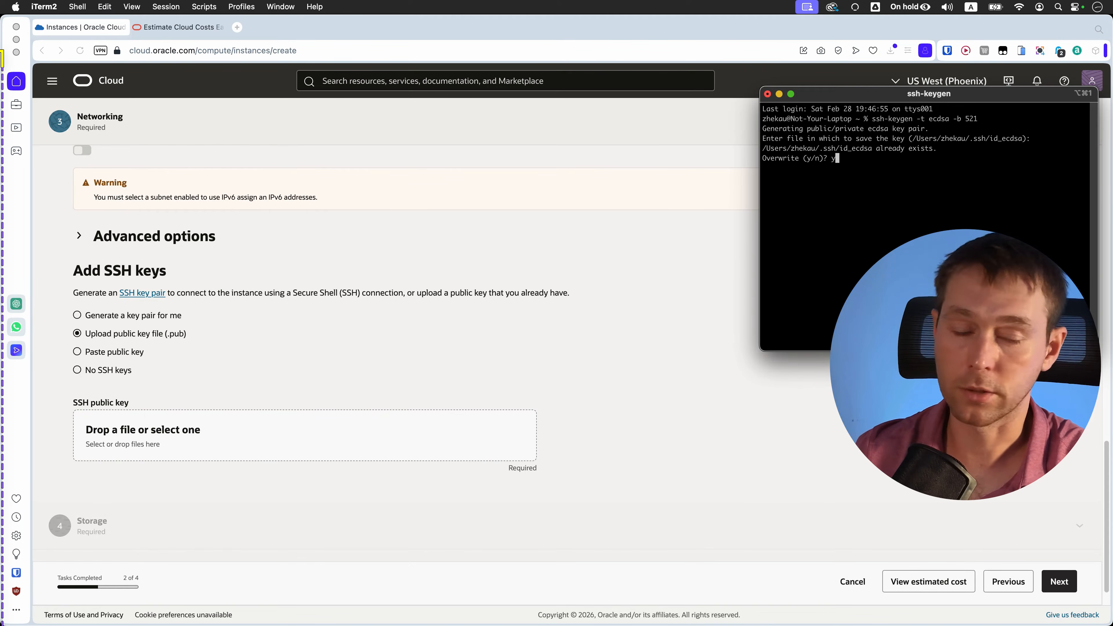
{"action": "key", "text": "Return"}
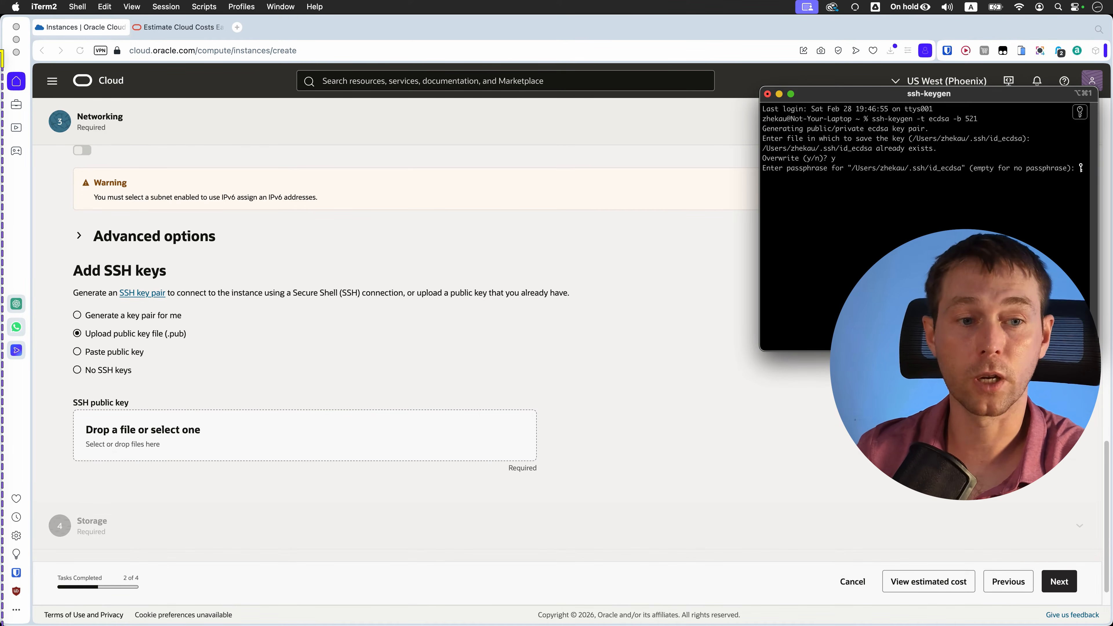
{"action": "key", "text": "Return"}
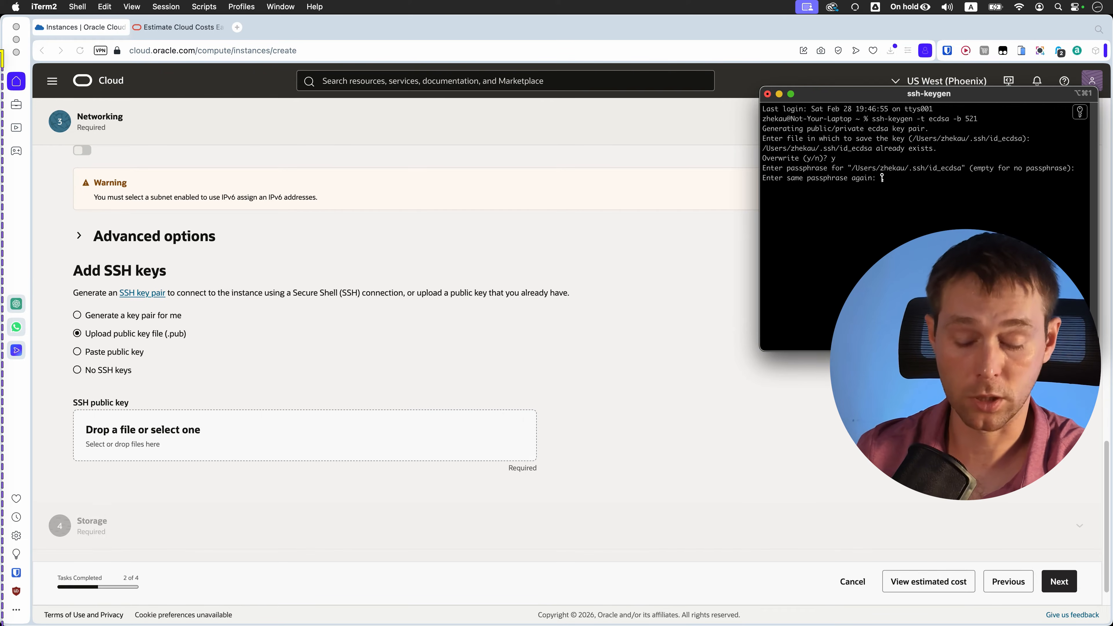
{"action": "key", "text": "Return"}
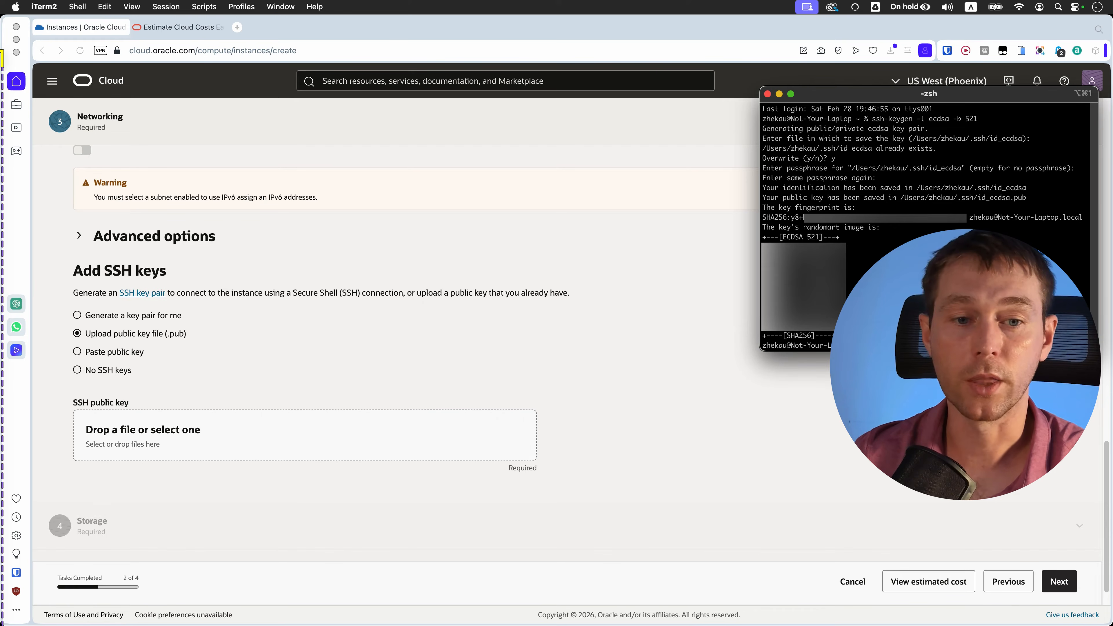
Step: Move the generated public key id_ecdsa.pub from the .ssh folder to the Downloads folder with the mv command
{"action": "left_click_drag", "start_coordinate": [900, 197], "coordinate": [1024, 198]}
{"action": "key", "text": "super+c"}
{"action": "left_click", "coordinate": [1026, 252]}
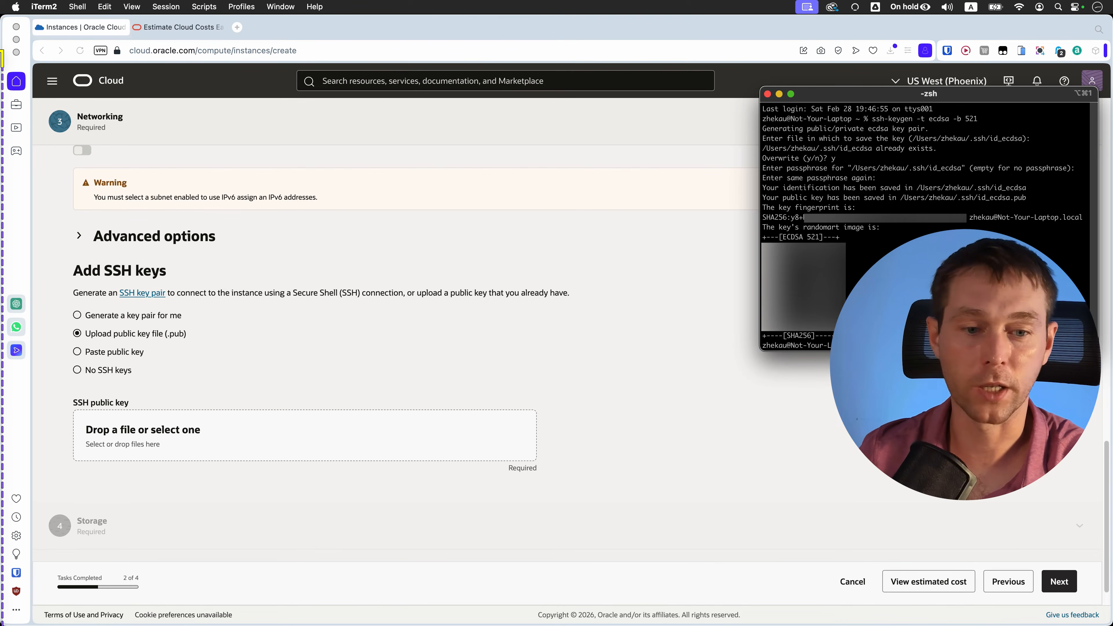
{"action": "type", "text": "mv"}
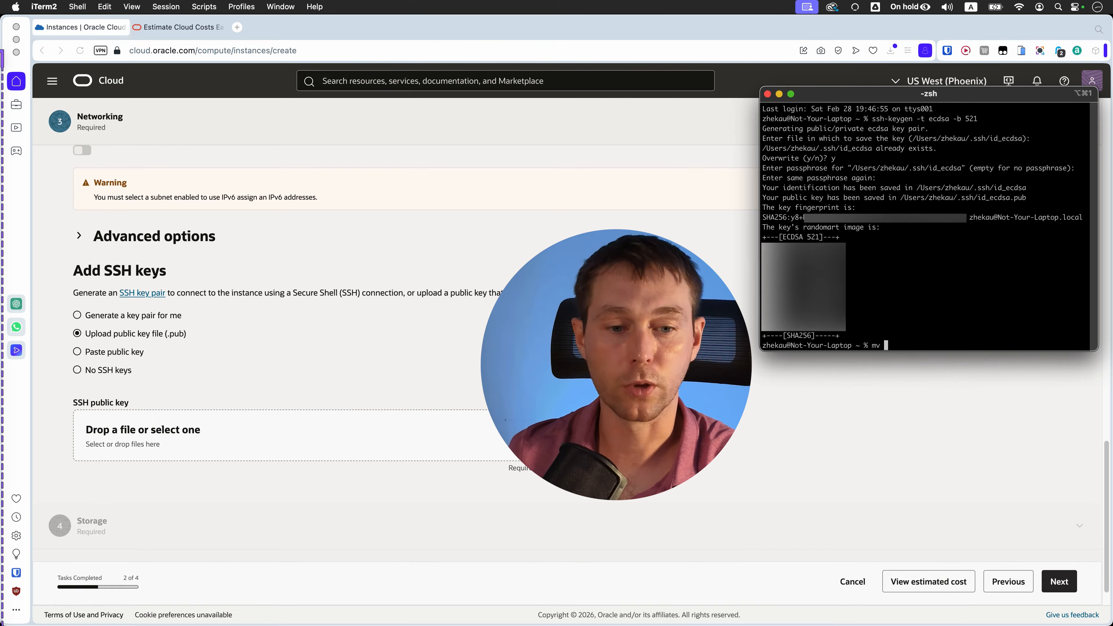
{"action": "key", "text": "super+v"}
{"action": "type", "text": "/Users/"}
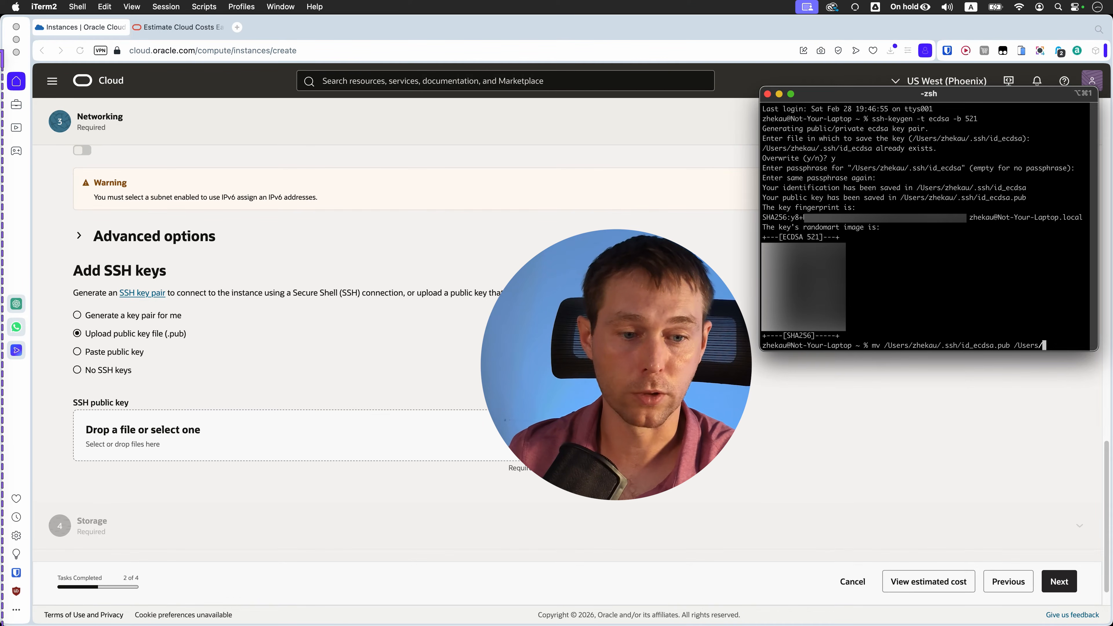
{"action": "type", "text": "zhekau/Dow"}
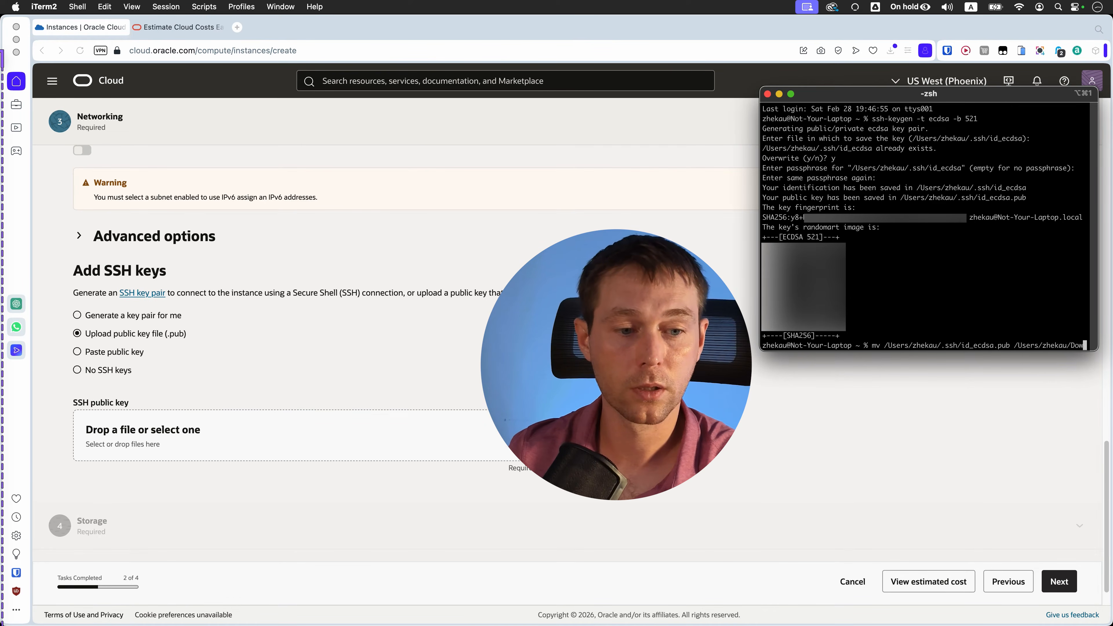
{"action": "type", "text": "nloads/id_ecdsa.pub"}
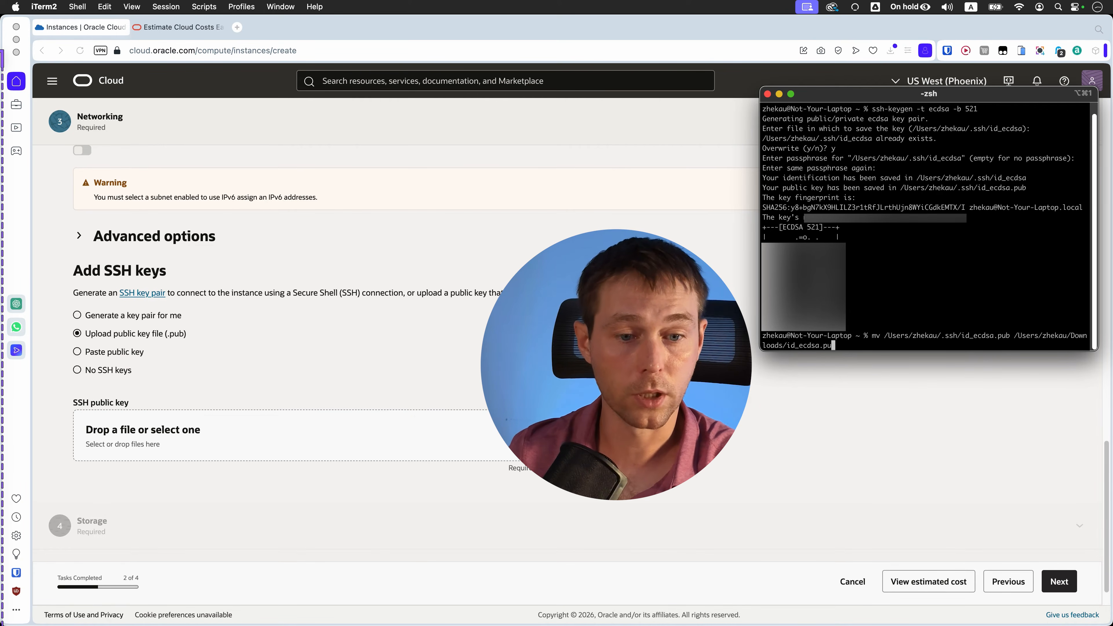
{"action": "key", "text": "Return"}
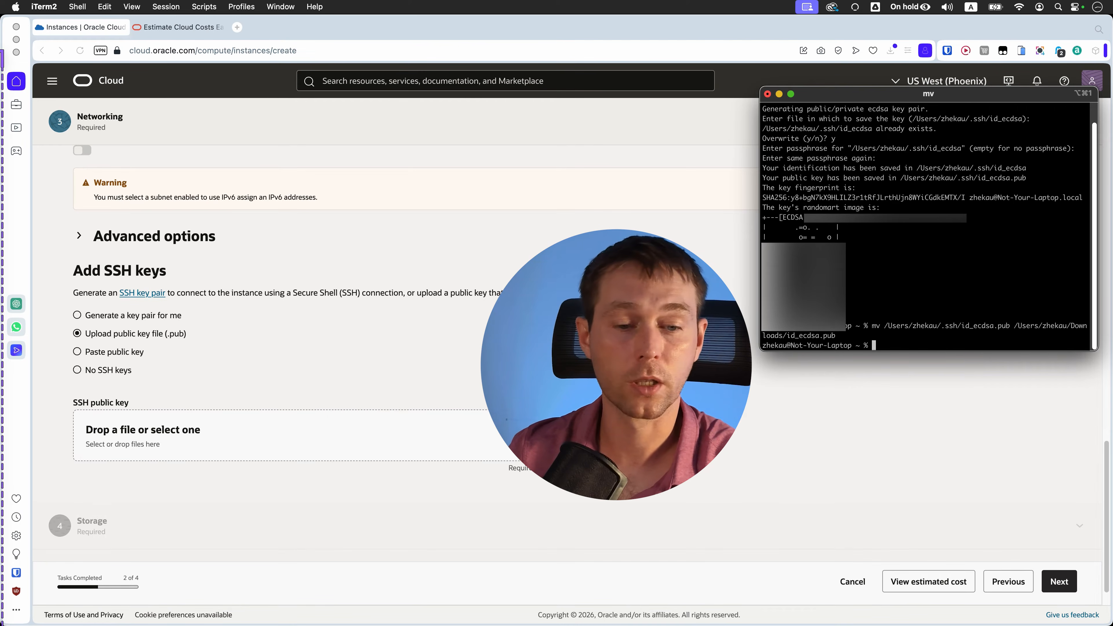
Step: Switch back to the browser and upload id_ecdsa.pub from the Downloads folder as the instance's SSH public key
{"action": "left_click", "coordinate": [198, 505]}
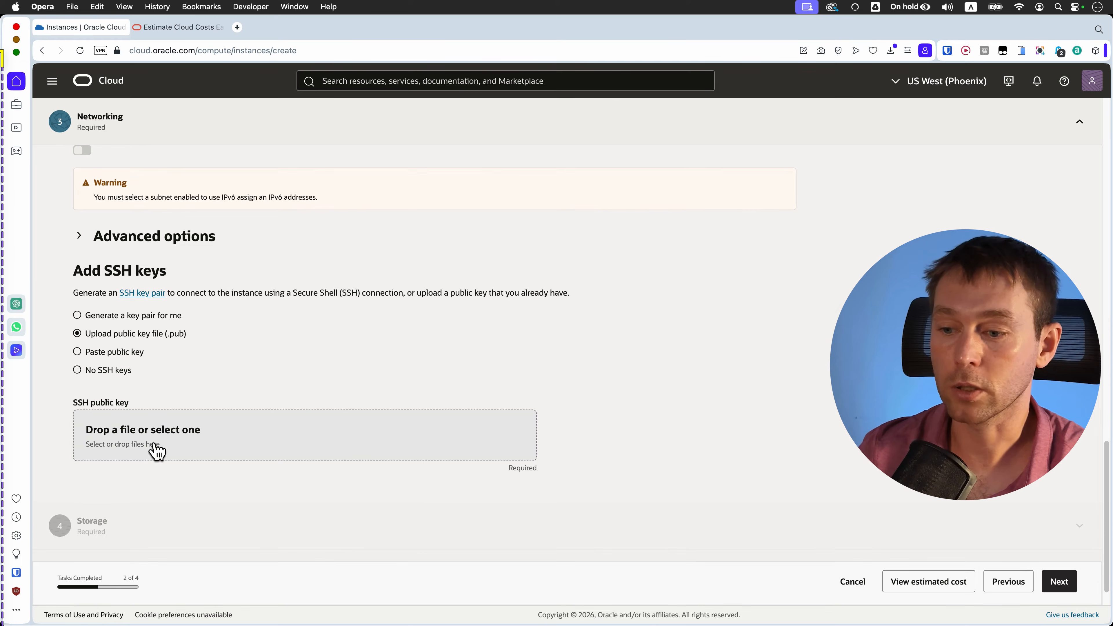
{"action": "left_click", "coordinate": [155, 449]}
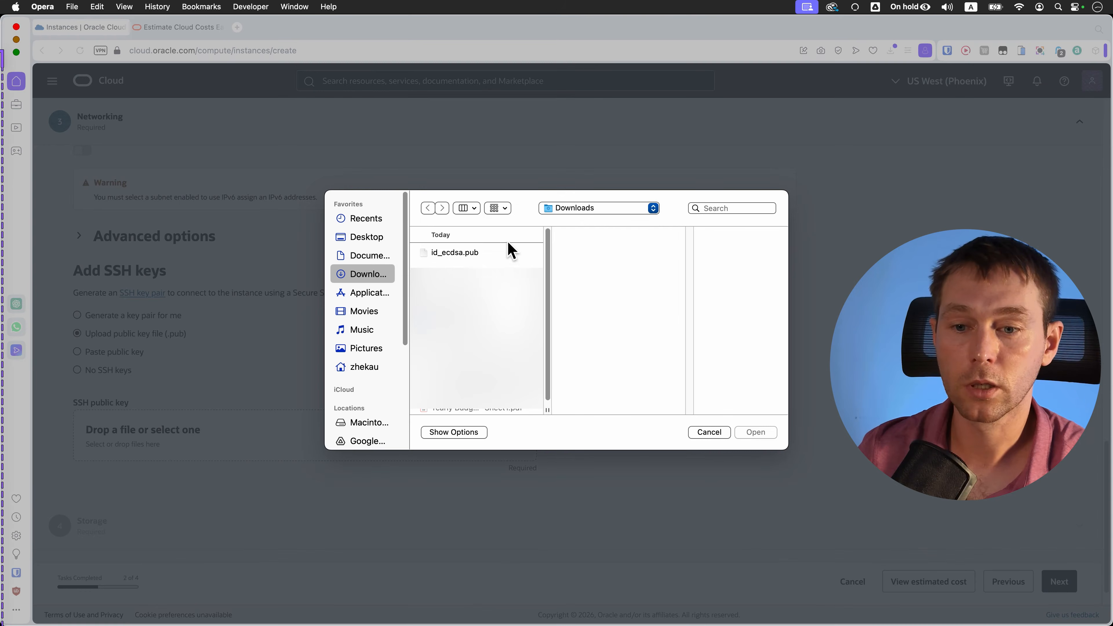
{"action": "left_click", "coordinate": [472, 258]}
{"action": "left_click", "coordinate": [756, 433]}
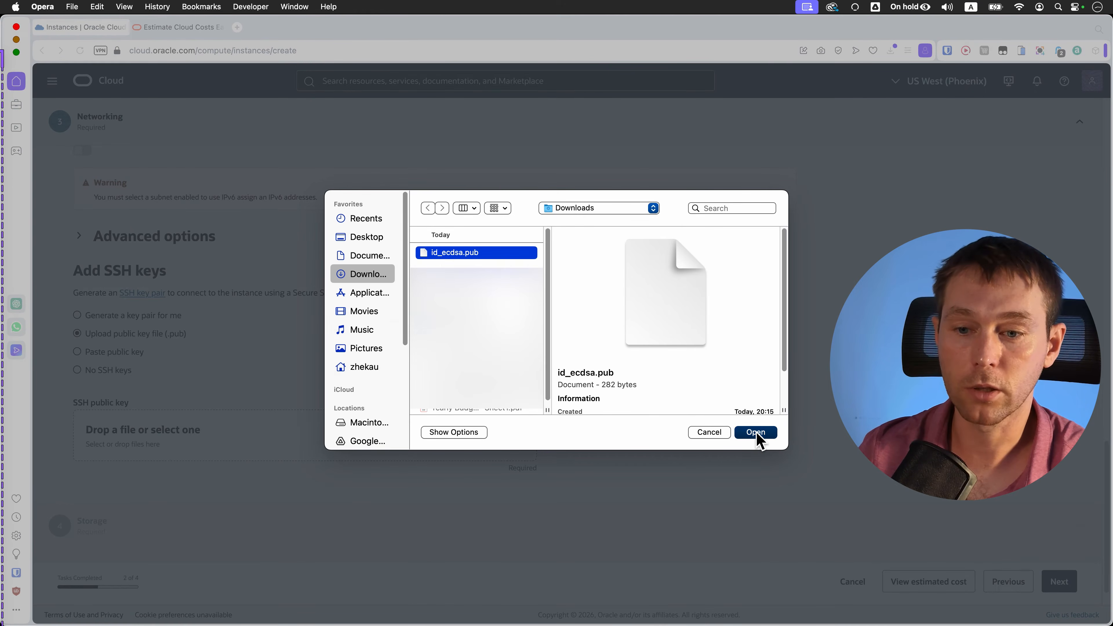
Step: Continue from Networking to the Storage section and view the instance's estimated cost
{"action": "scroll", "coordinate": [773, 433], "scroll_direction": "down", "scroll_amount": 3}
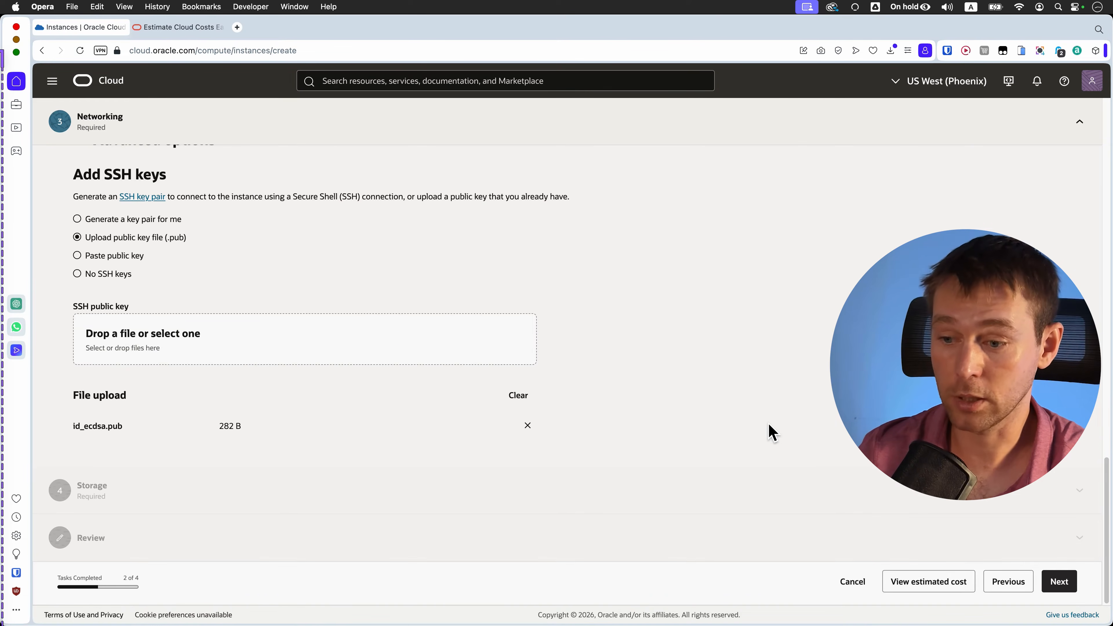
{"action": "left_click", "coordinate": [1059, 582]}
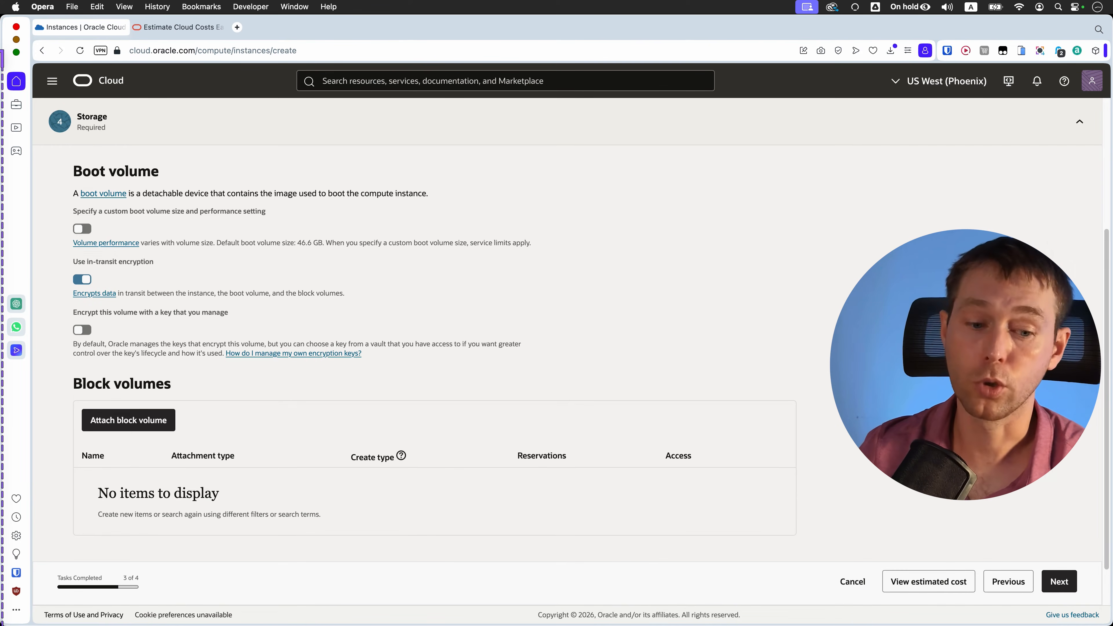
{"action": "left_click", "coordinate": [951, 583]}
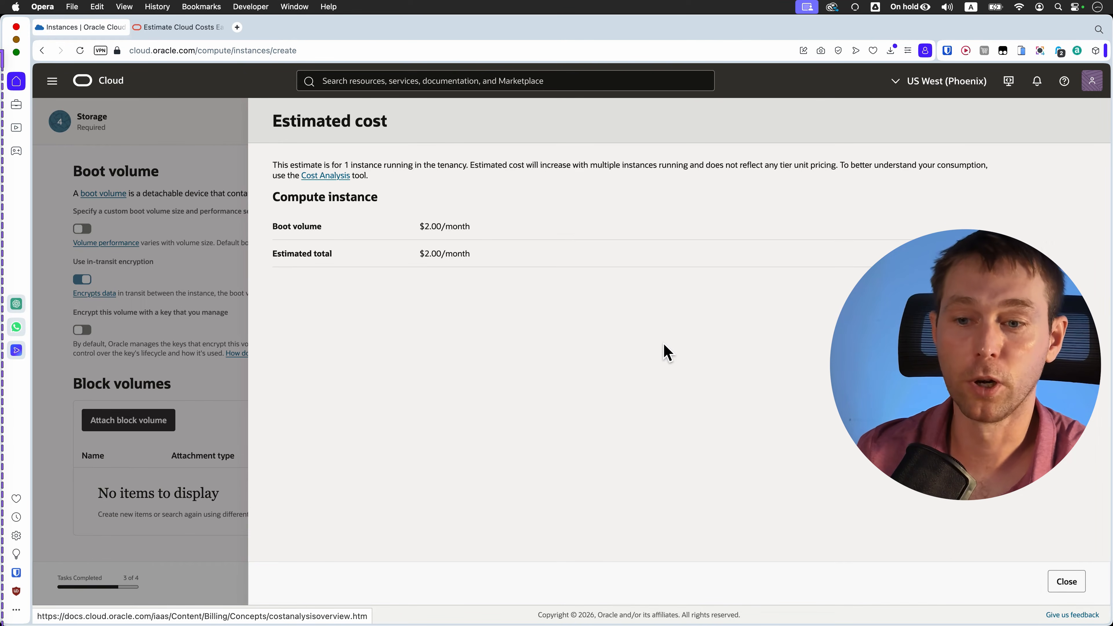
{"action": "left_click", "coordinate": [1068, 581]}
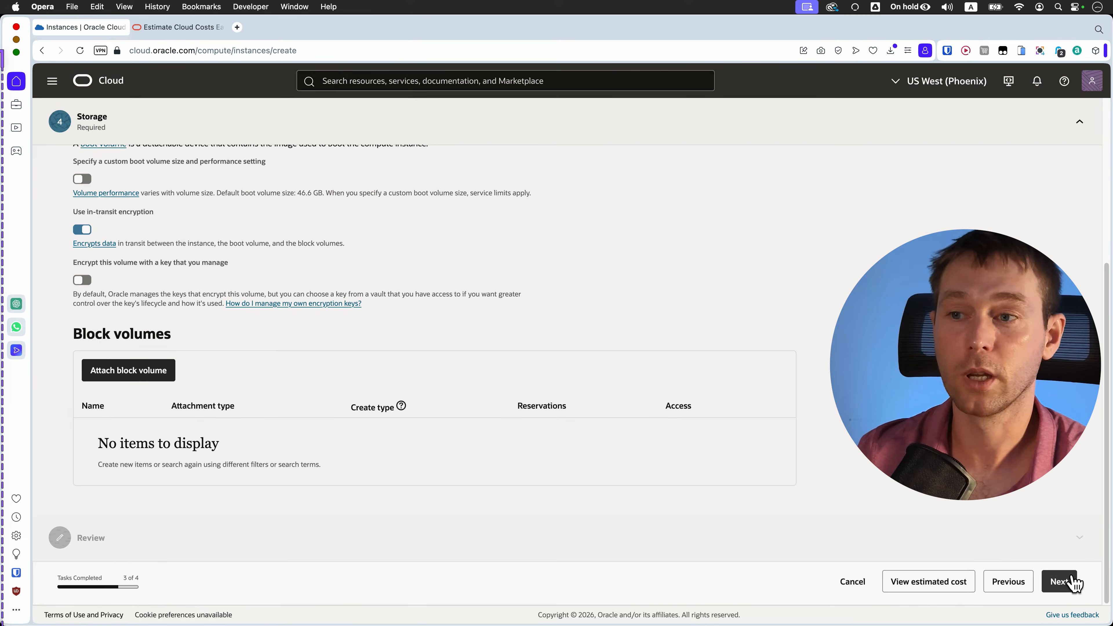
Step: Review the storage settings, including the default boot volume size and the block volumes list
{"action": "scroll", "coordinate": [692, 394], "scroll_direction": "up", "scroll_amount": 5}
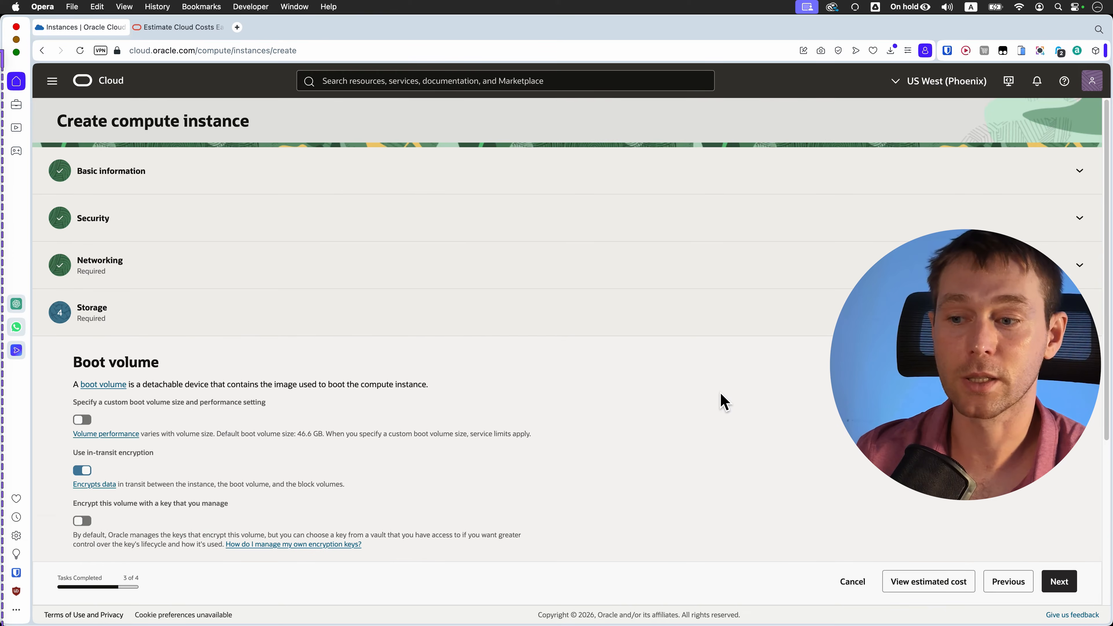
{"action": "scroll", "coordinate": [724, 401], "scroll_direction": "down", "scroll_amount": 2}
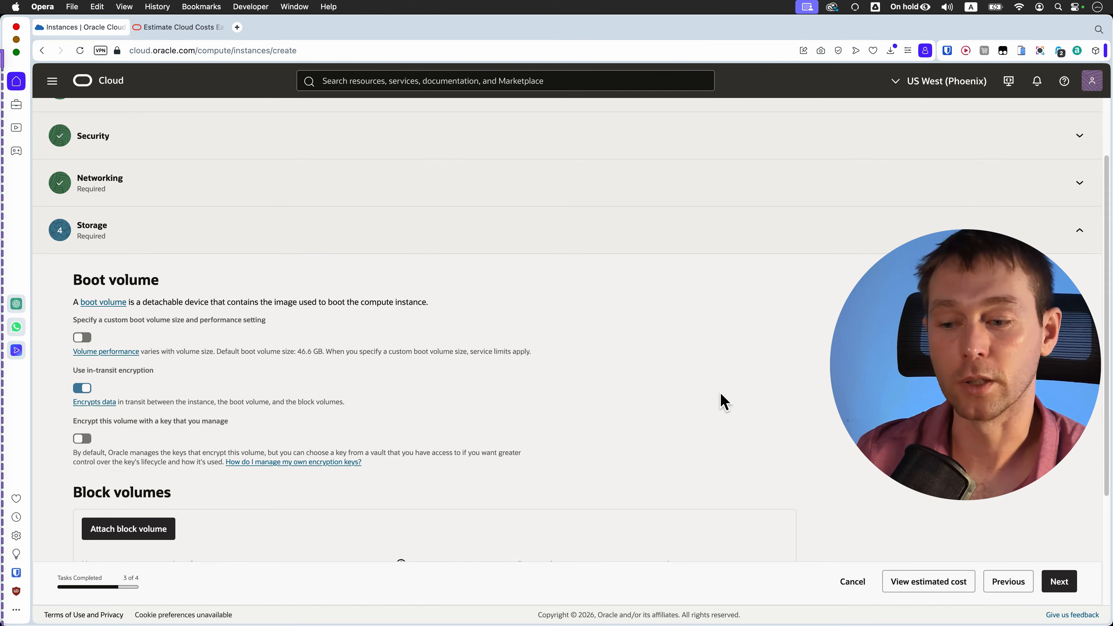
{"action": "scroll", "coordinate": [724, 401], "scroll_direction": "down", "scroll_amount": 4}
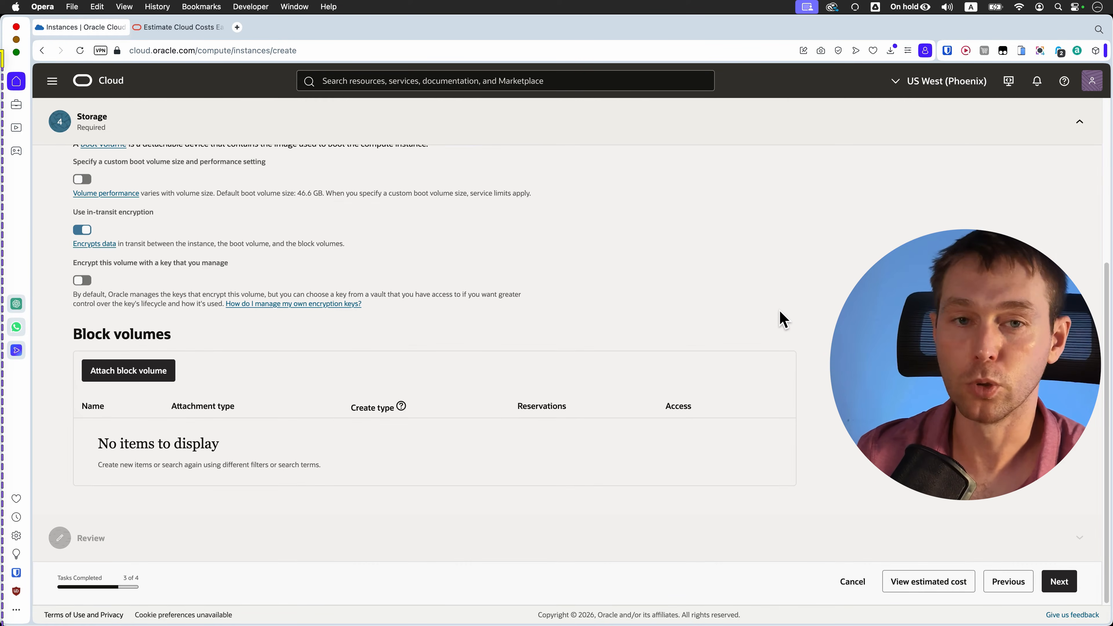
{"action": "scroll", "coordinate": [791, 290], "scroll_direction": "up", "scroll_amount": 1}
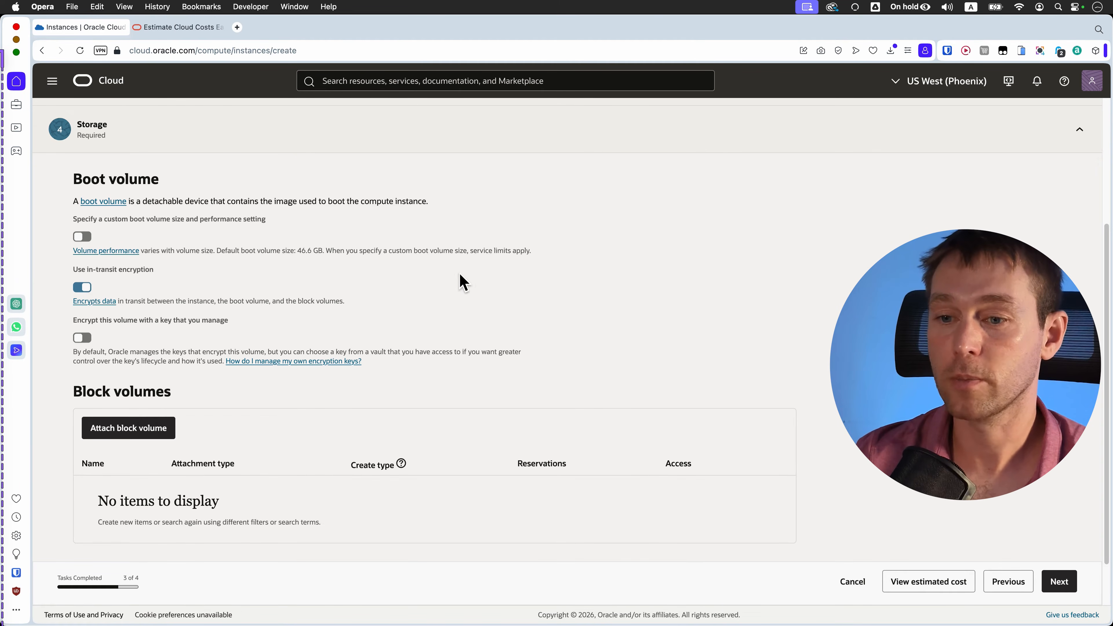
{"action": "left_click_drag", "start_coordinate": [295, 252], "coordinate": [325, 251]}
{"action": "left_click", "coordinate": [449, 251]}
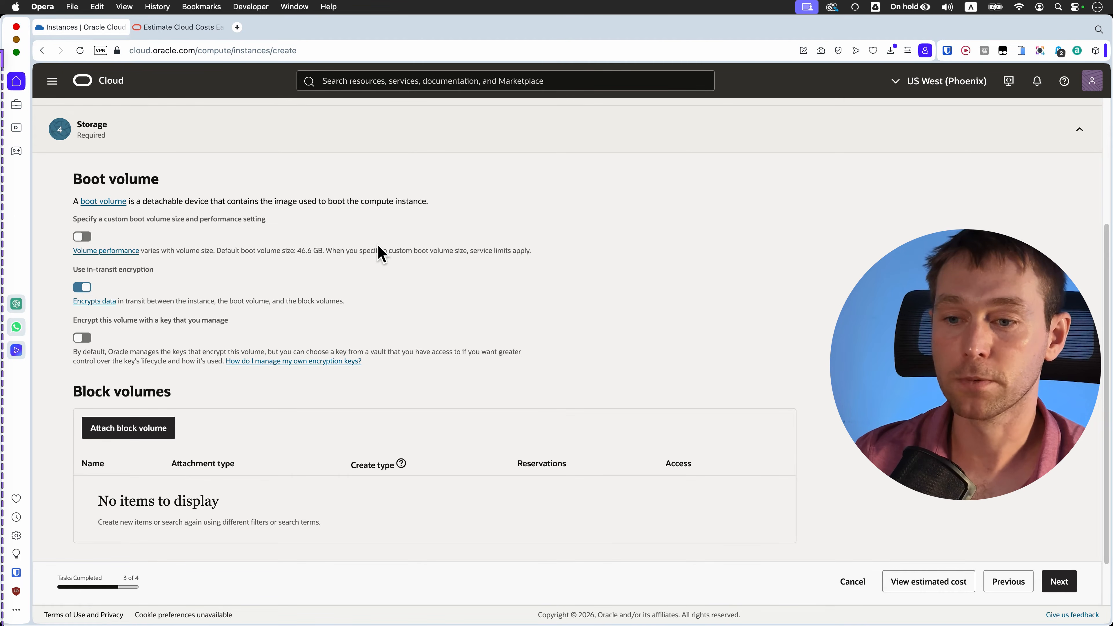
{"action": "scroll", "coordinate": [582, 282], "scroll_direction": "down", "scroll_amount": 3}
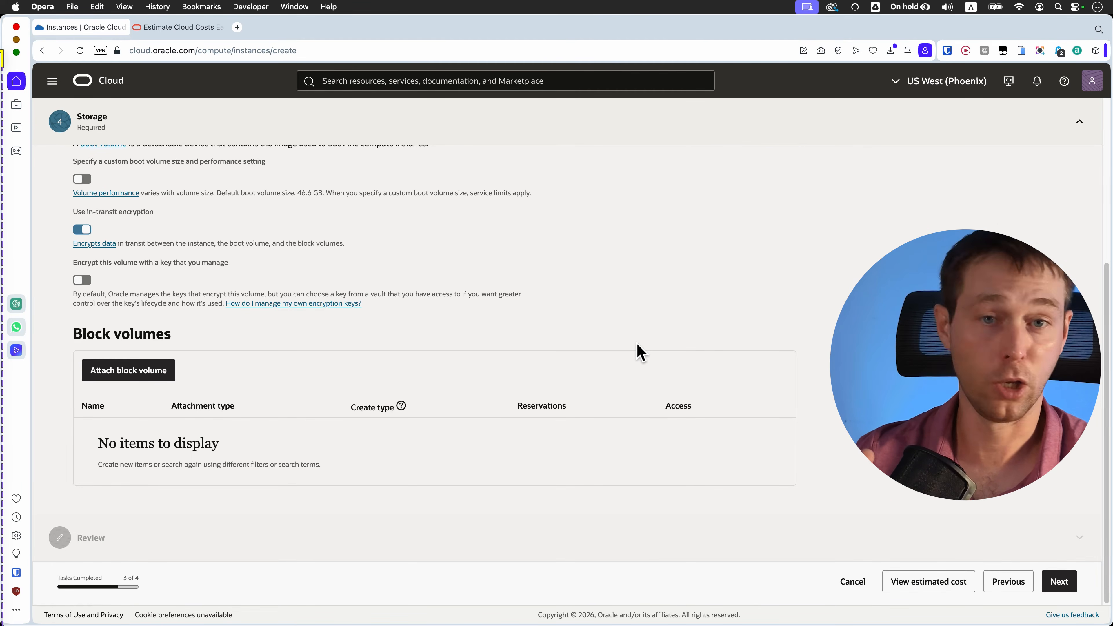
Step: Start attaching a block volume by creating a new volume named openclaw
{"action": "left_click", "coordinate": [149, 377]}
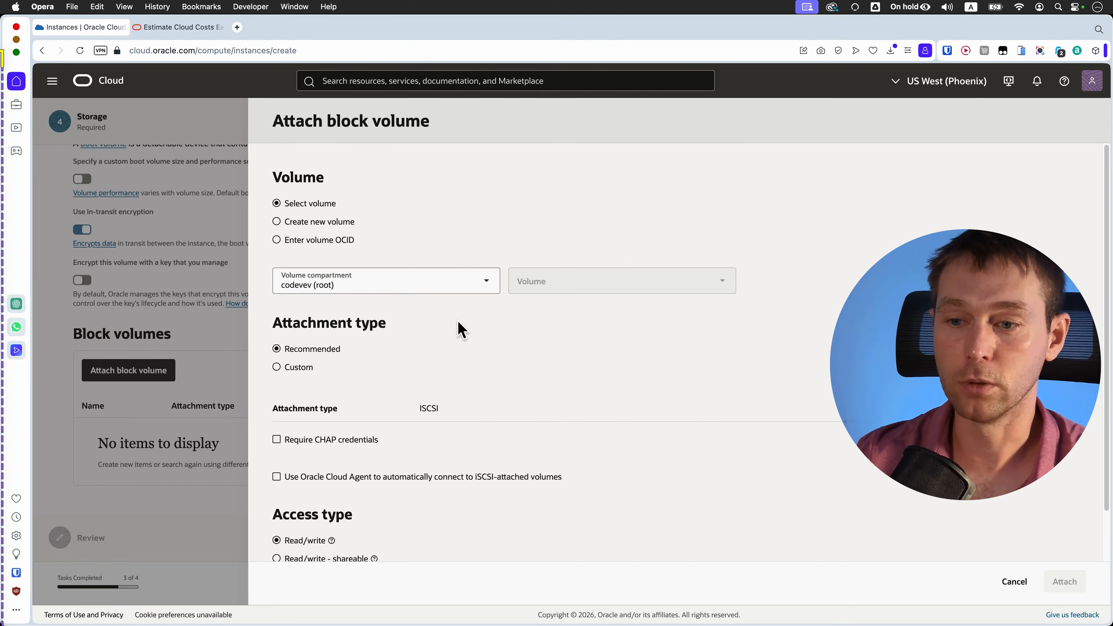
{"action": "left_click", "coordinate": [345, 223]}
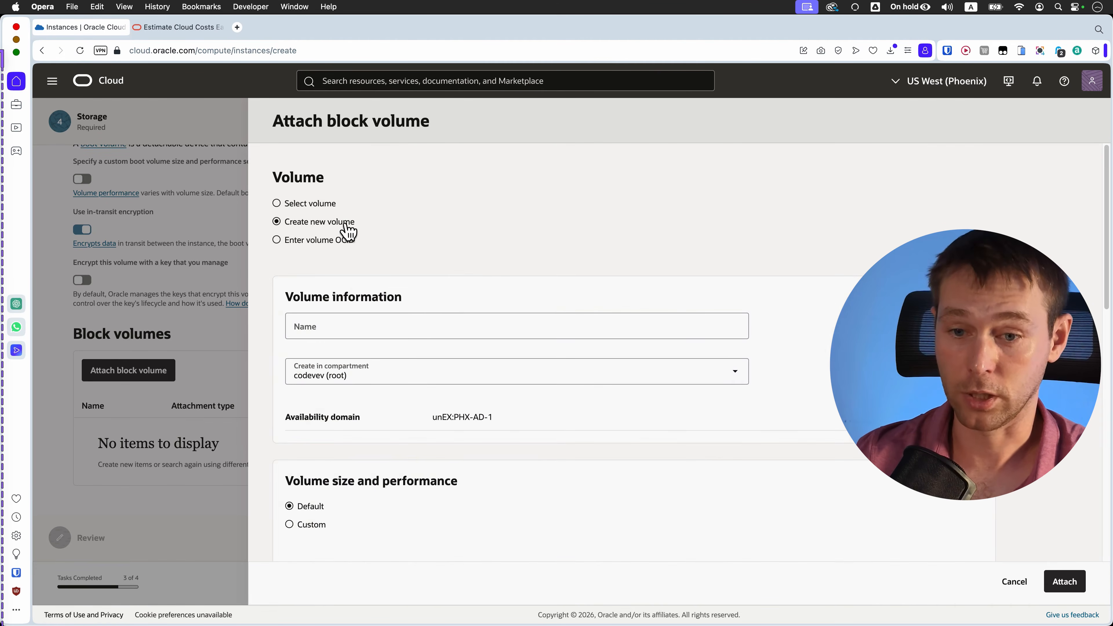
{"action": "left_click", "coordinate": [434, 326]}
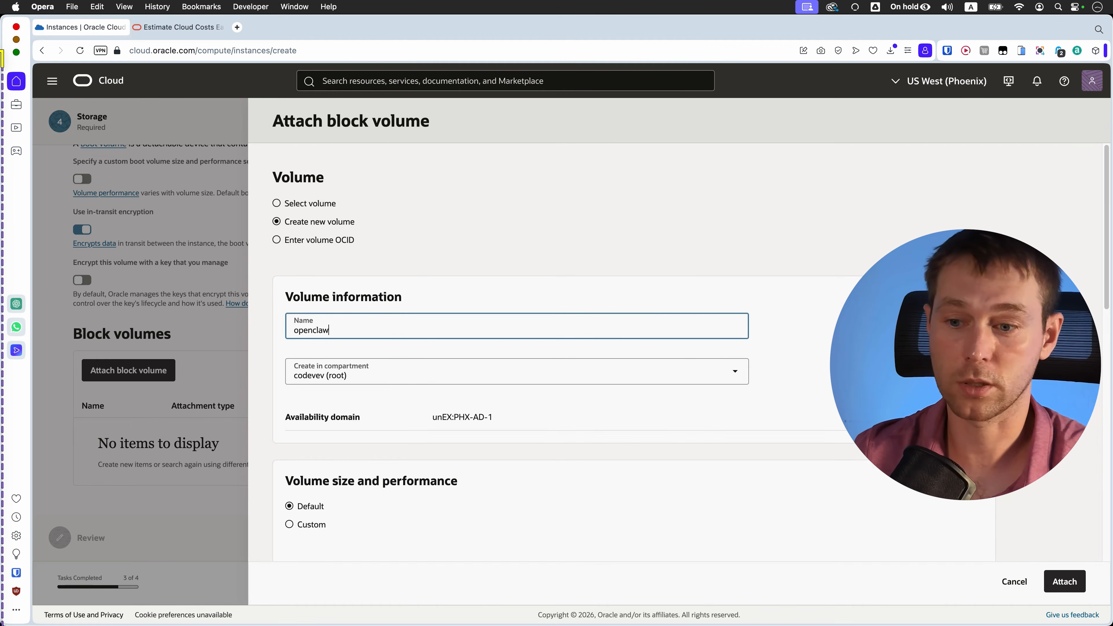
Step: Give the new block volume a custom size of 150 GB and attach it to the instance
{"action": "scroll", "coordinate": [477, 437], "scroll_direction": "down", "scroll_amount": 5}
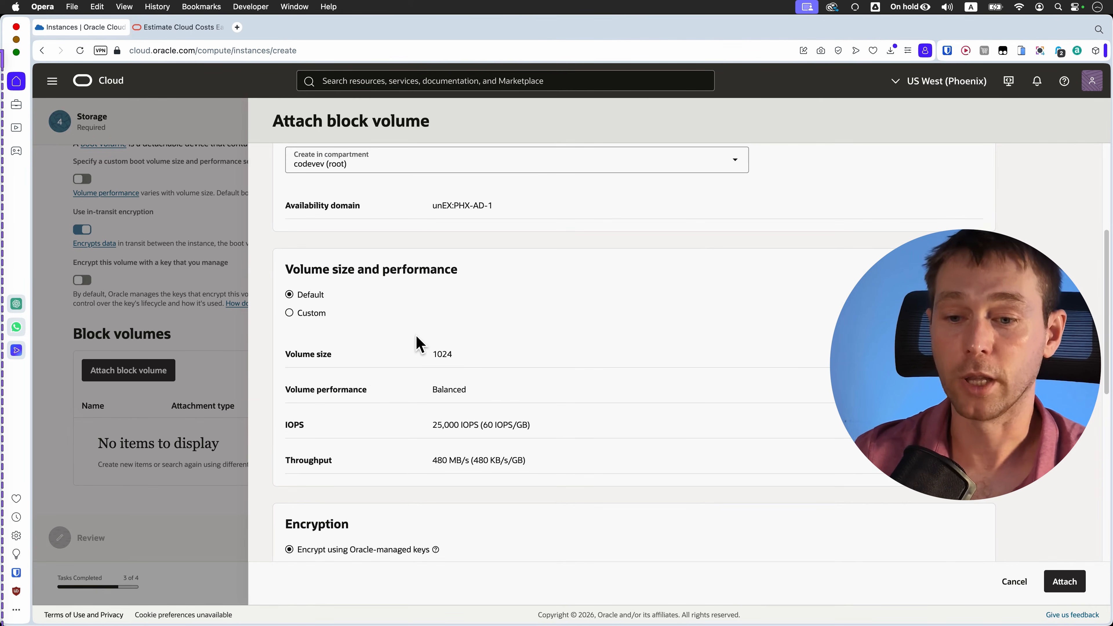
{"action": "left_click", "coordinate": [301, 317]}
{"action": "scroll", "coordinate": [301, 317], "scroll_direction": "down", "scroll_amount": 2}
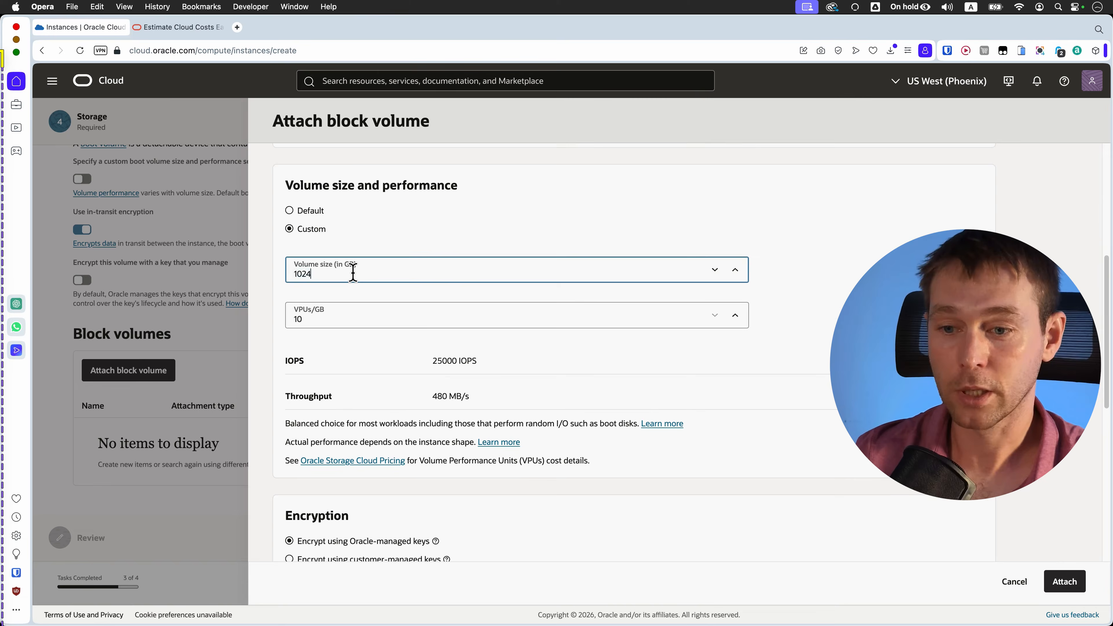
{"action": "double_click", "coordinate": [353, 274]}
{"action": "type", "text": "150"}
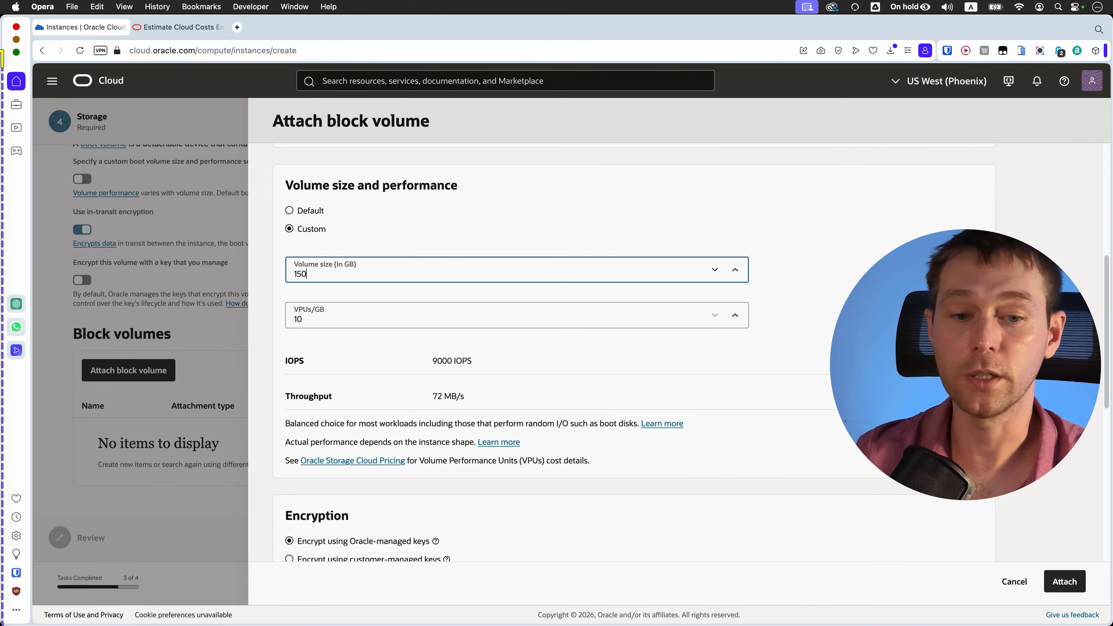
{"action": "scroll", "coordinate": [640, 153], "scroll_direction": "down", "scroll_amount": 10}
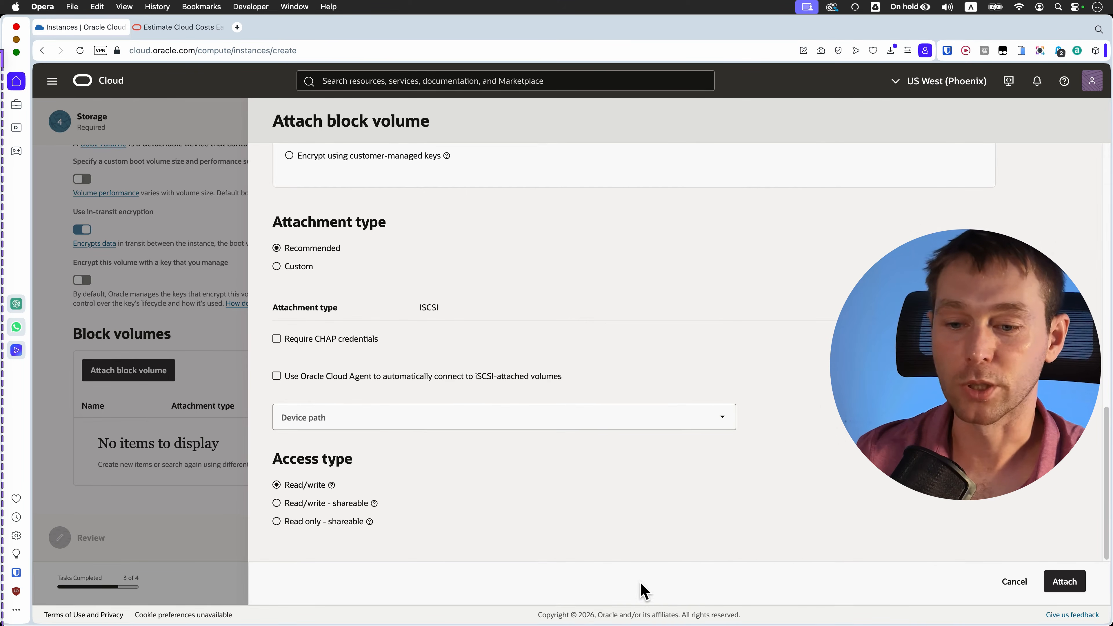
{"action": "left_click", "coordinate": [1064, 581]}
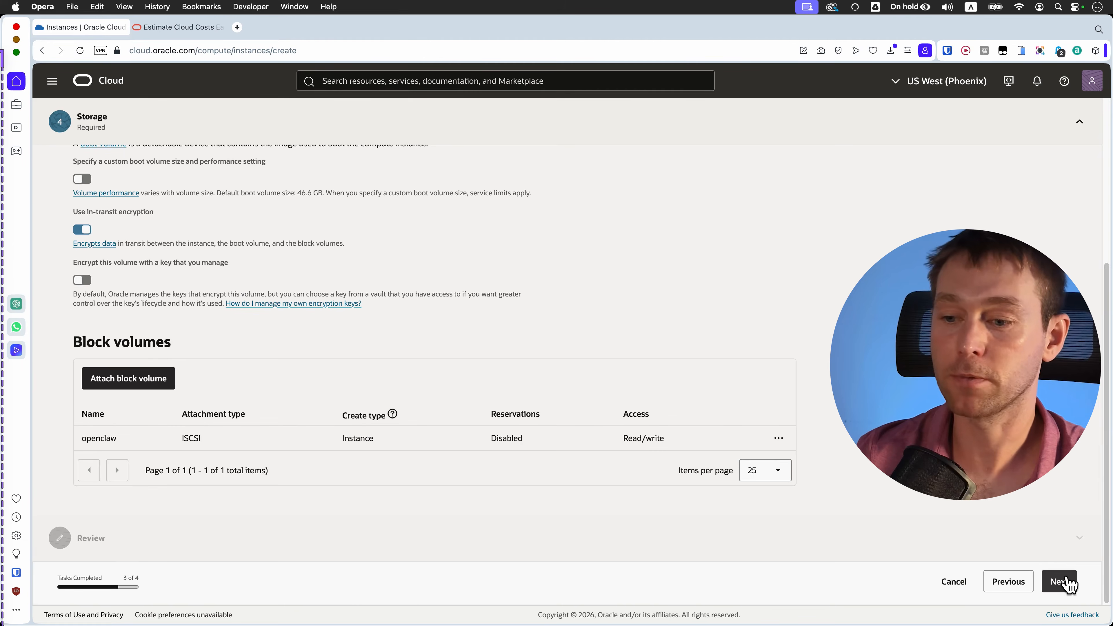
Step: Continue to the Review section and examine the summary of the image, shape, networking and storage configuration
{"action": "left_click", "coordinate": [1058, 581]}
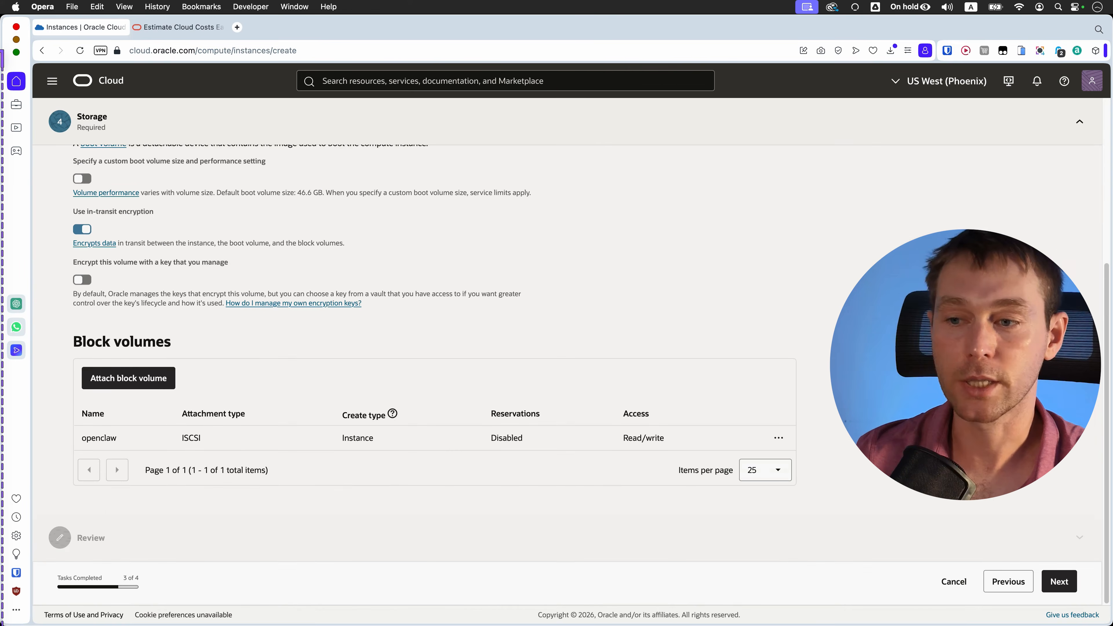
{"action": "scroll", "coordinate": [565, 342], "scroll_direction": "up", "scroll_amount": 4}
{"action": "scroll", "coordinate": [565, 342], "scroll_direction": "down", "scroll_amount": 6}
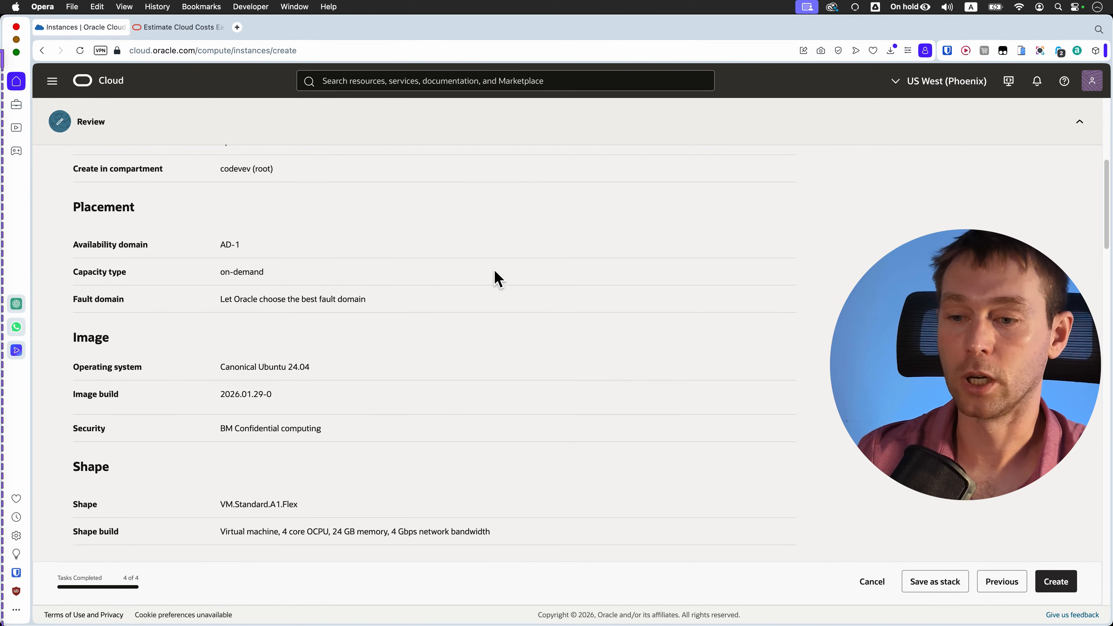
{"action": "scroll", "coordinate": [524, 287], "scroll_direction": "down", "scroll_amount": 1}
{"action": "scroll", "coordinate": [526, 289], "scroll_direction": "down", "scroll_amount": 5}
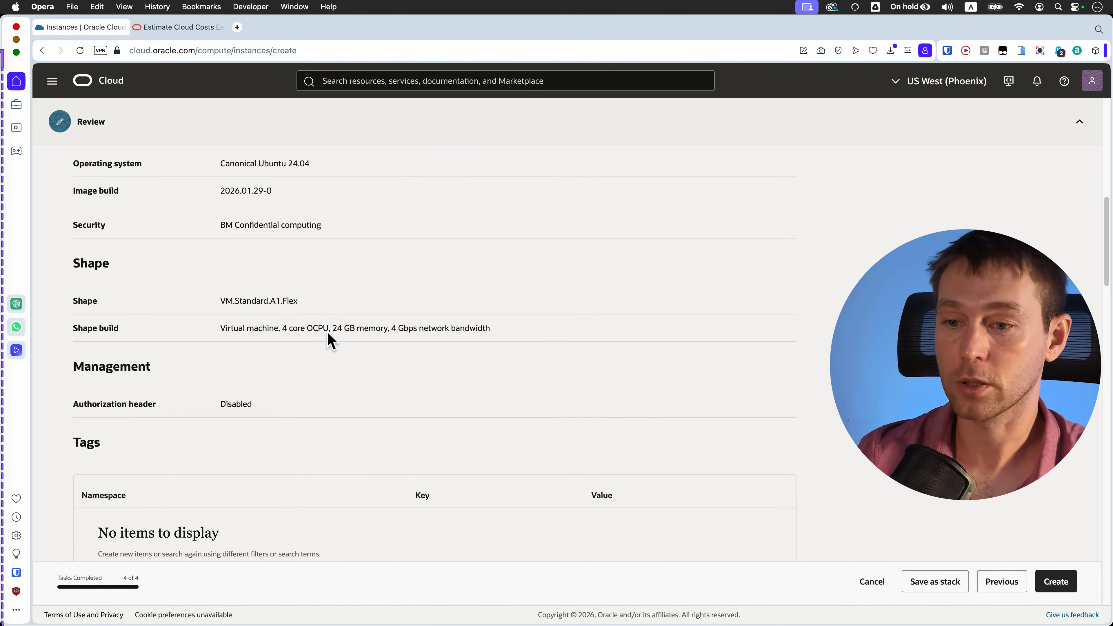
{"action": "left_click_drag", "start_coordinate": [220, 299], "coordinate": [414, 304]}
{"action": "left_click", "coordinate": [653, 308]}
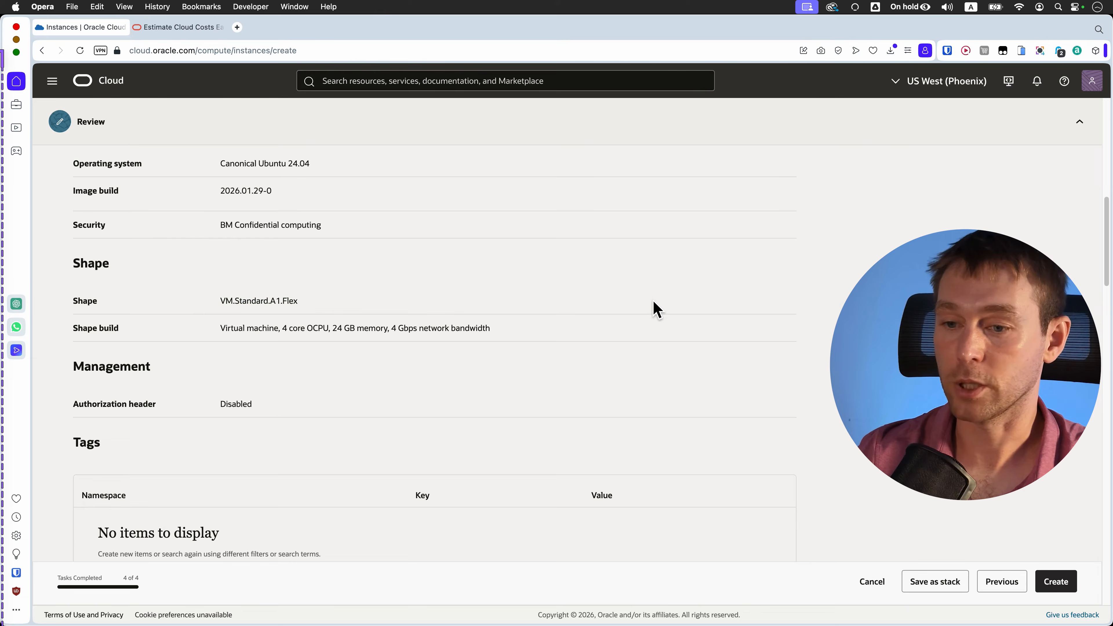
{"action": "scroll", "coordinate": [653, 308], "scroll_direction": "down", "scroll_amount": 1}
{"action": "scroll", "coordinate": [652, 307], "scroll_direction": "down", "scroll_amount": 1}
{"action": "double_click", "coordinate": [286, 246]}
{"action": "left_click", "coordinate": [596, 262]}
{"action": "left_click_drag", "start_coordinate": [600, 269], "coordinate": [322, 269]}
{"action": "triple_click", "coordinate": [539, 271]}
{"action": "scroll", "coordinate": [791, 326], "scroll_direction": "down", "scroll_amount": 20}
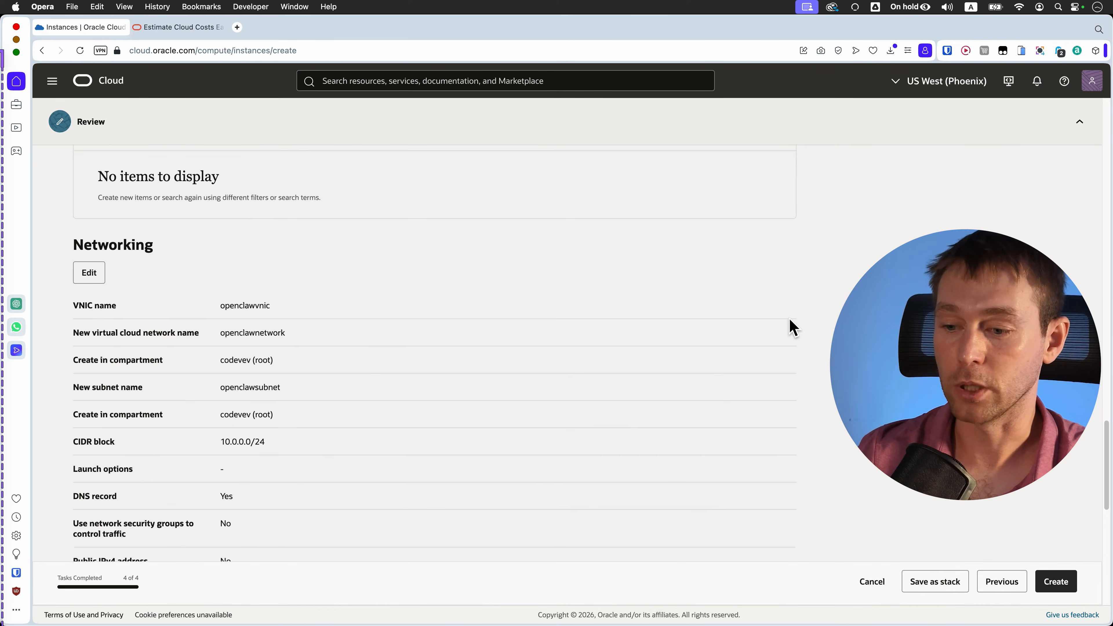
{"action": "scroll", "coordinate": [791, 324], "scroll_direction": "down", "scroll_amount": 5}
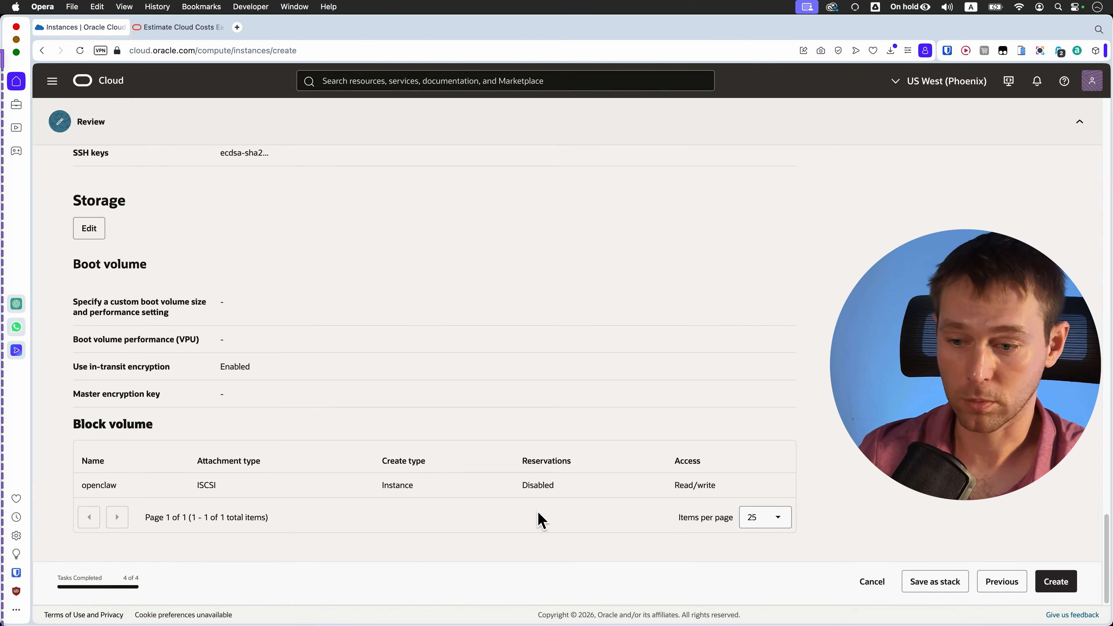
Step: Reopen the storage settings and check the openclaw block volume's custom size without changing it
{"action": "left_click", "coordinate": [91, 231]}
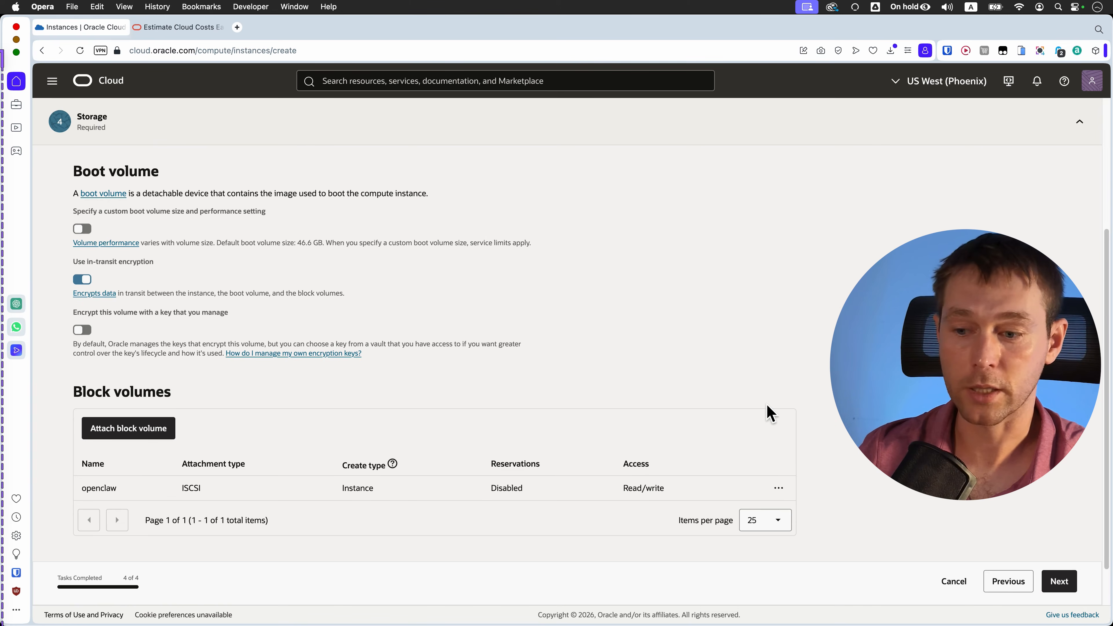
{"action": "scroll", "coordinate": [749, 401], "scroll_direction": "down", "scroll_amount": 2}
{"action": "left_click", "coordinate": [779, 440]}
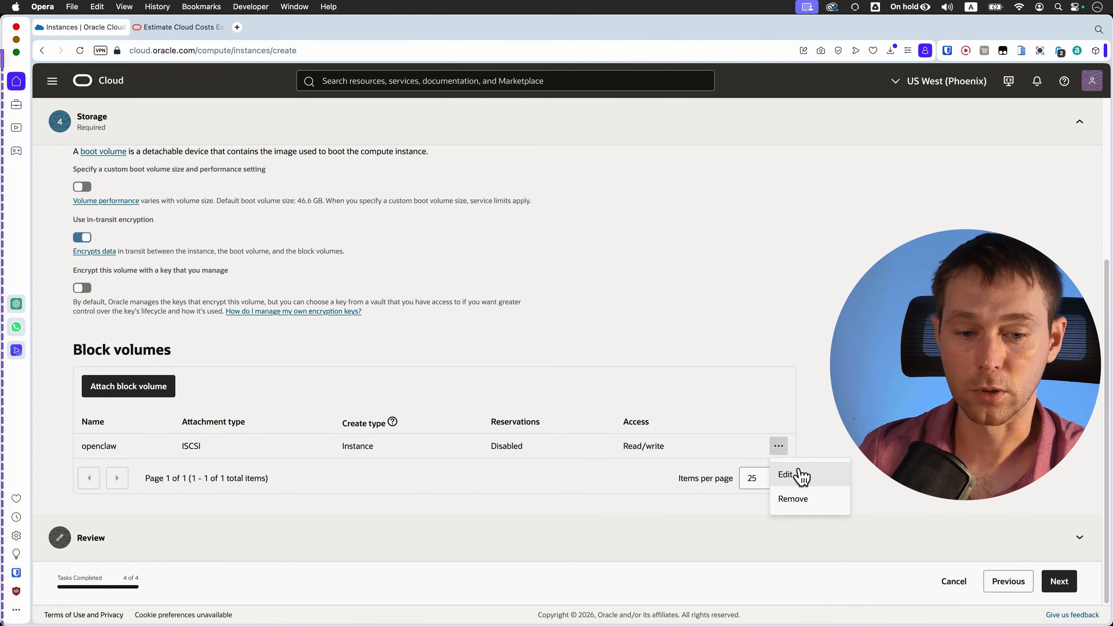
{"action": "left_click", "coordinate": [802, 476]}
{"action": "scroll", "coordinate": [556, 478], "scroll_direction": "down", "scroll_amount": 3}
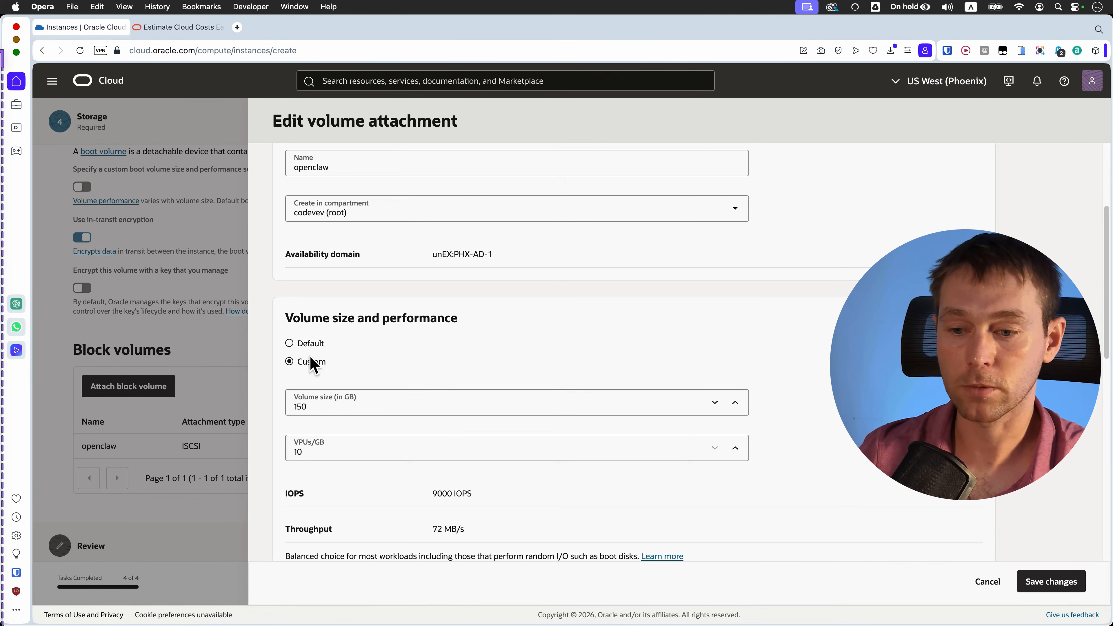
{"action": "left_click", "coordinate": [983, 582]}
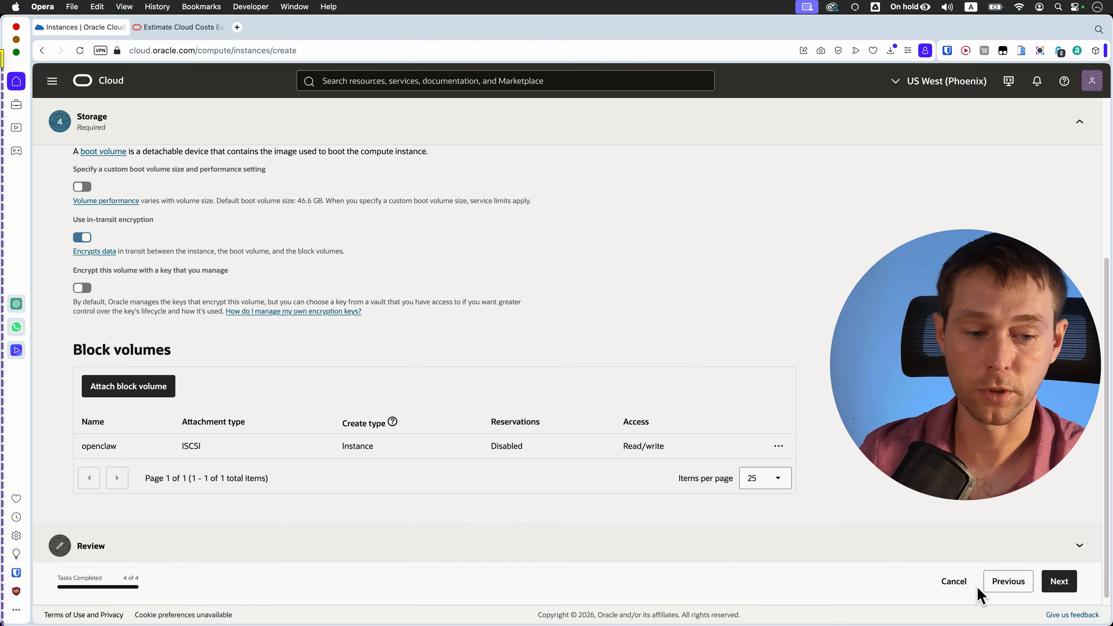
Step: Return to the review, create the instance, and refresh its work requests page to check the provisioning status
{"action": "left_click", "coordinate": [1046, 584]}
{"action": "left_click", "coordinate": [1060, 581]}
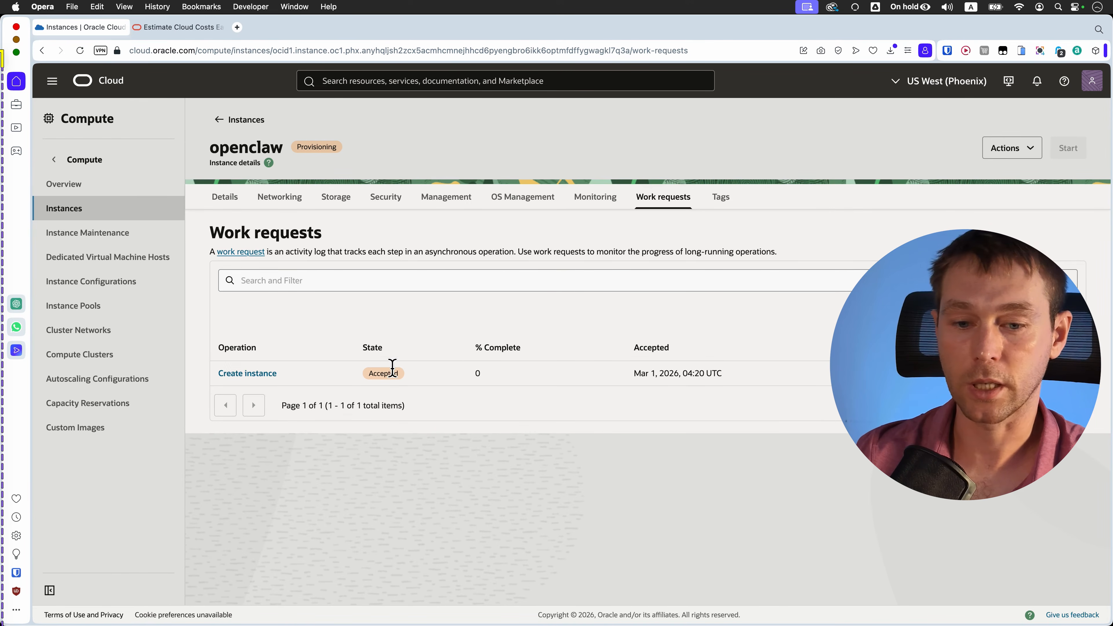
{"action": "double_click", "coordinate": [299, 147]}
{"action": "left_click", "coordinate": [80, 50]}
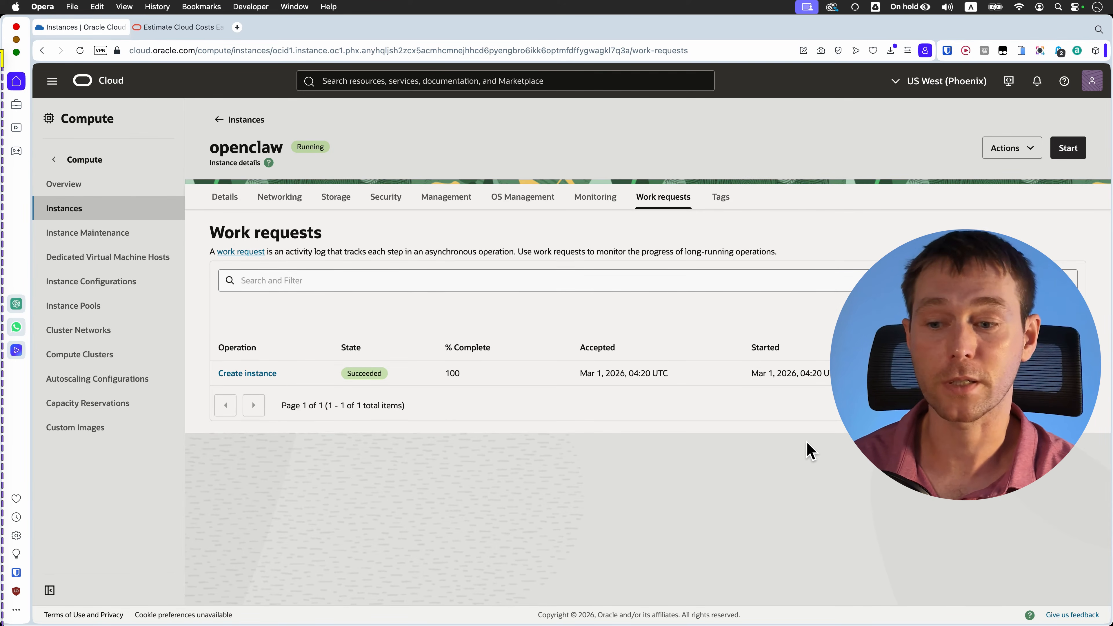
Step: Check the public IP address and username in the instance's access details, and open its networking information
{"action": "scroll", "coordinate": [580, 375], "scroll_direction": "down", "scroll_amount": 5}
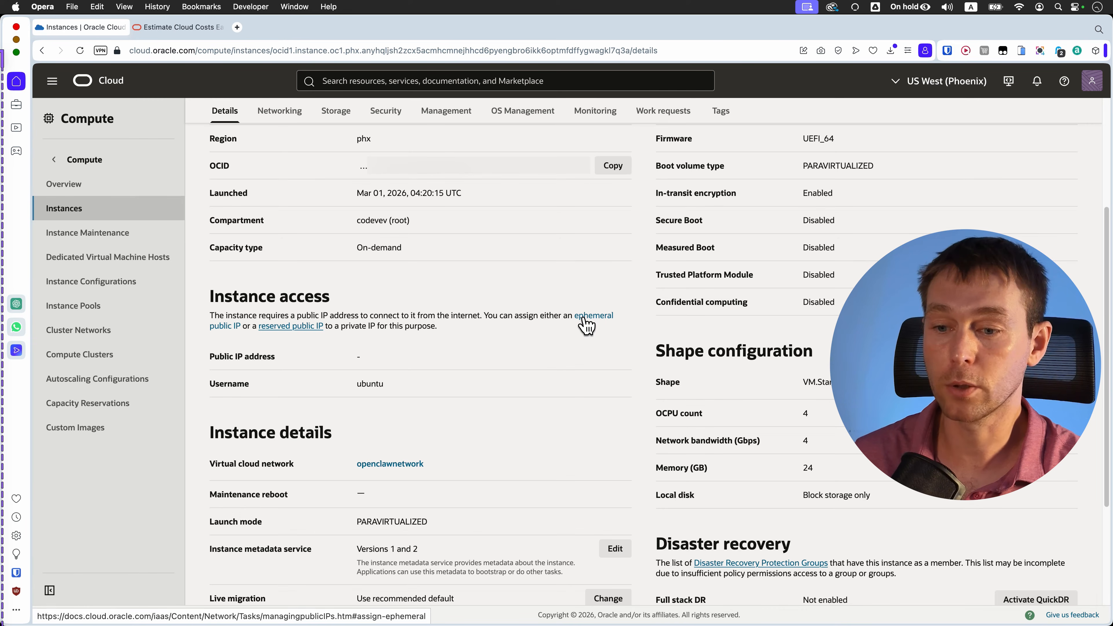
{"action": "scroll", "coordinate": [570, 366], "scroll_direction": "up", "scroll_amount": 5}
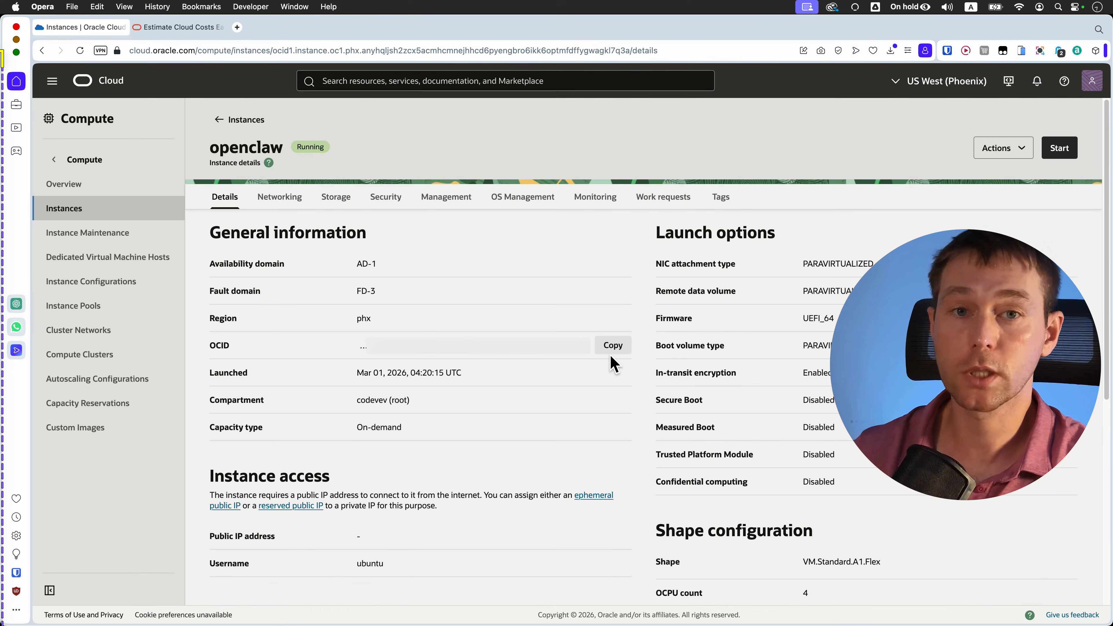
{"action": "scroll", "coordinate": [493, 406], "scroll_direction": "down", "scroll_amount": 3}
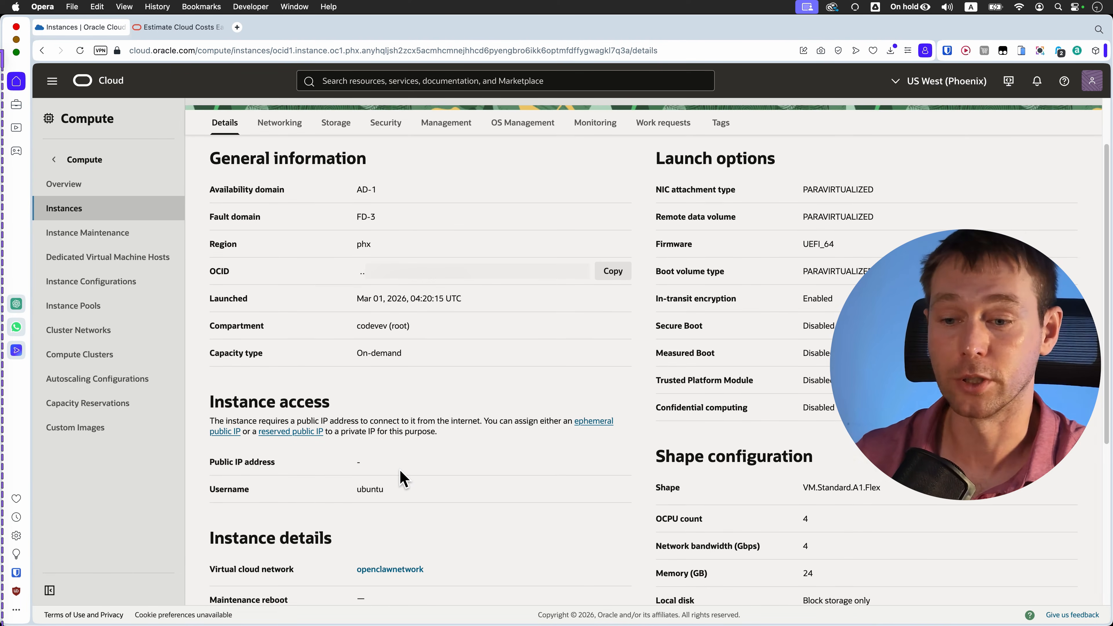
{"action": "scroll", "coordinate": [286, 160], "scroll_direction": "up", "scroll_amount": 1}
{"action": "scroll", "coordinate": [281, 217], "scroll_direction": "up", "scroll_amount": 1}
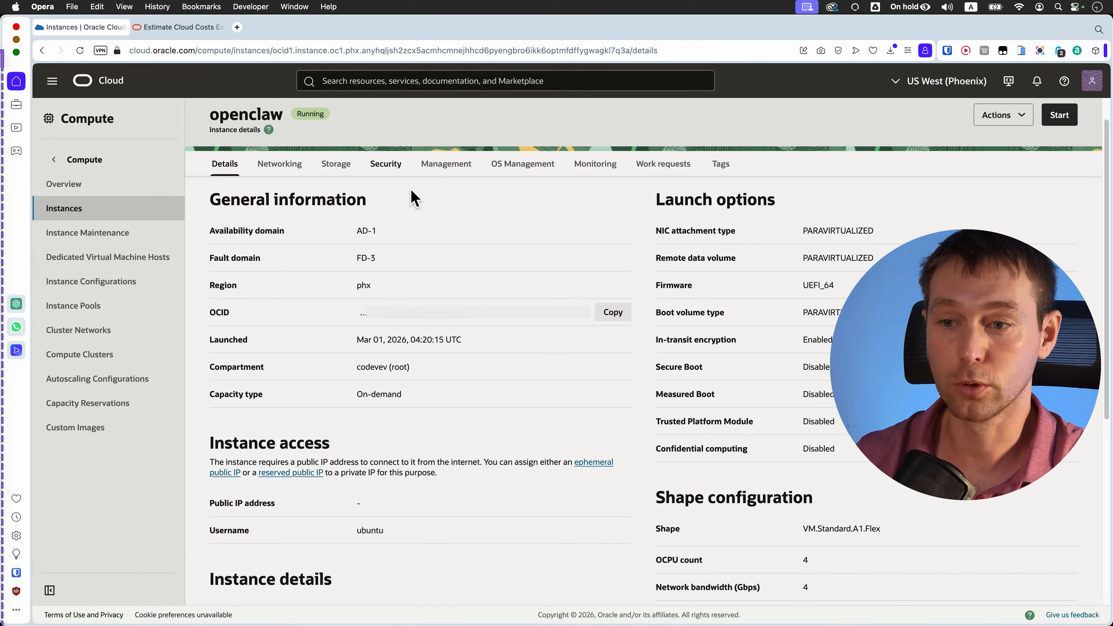
{"action": "scroll", "coordinate": [275, 219], "scroll_direction": "up", "scroll_amount": 2}
{"action": "left_click", "coordinate": [271, 206]}
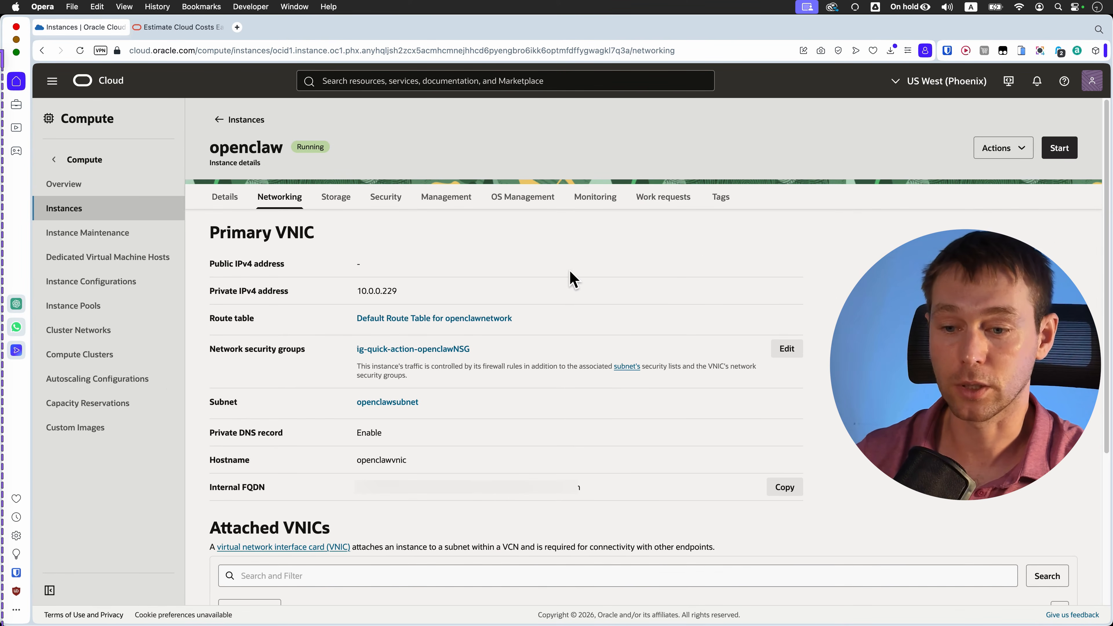
Step: Open the attached openclawvnic and check whether its primary IPv4 address has a public IP assigned
{"action": "scroll", "coordinate": [623, 331], "scroll_direction": "down", "scroll_amount": 3}
{"action": "scroll", "coordinate": [438, 331], "scroll_direction": "down", "scroll_amount": 3}
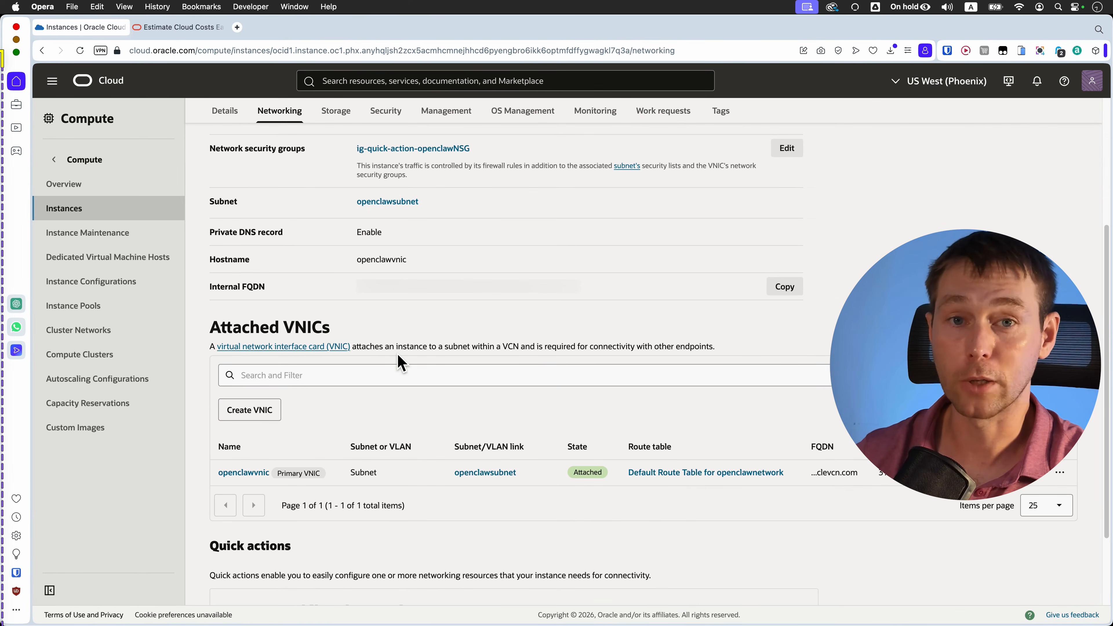
{"action": "scroll", "coordinate": [415, 364], "scroll_direction": "down", "scroll_amount": 1}
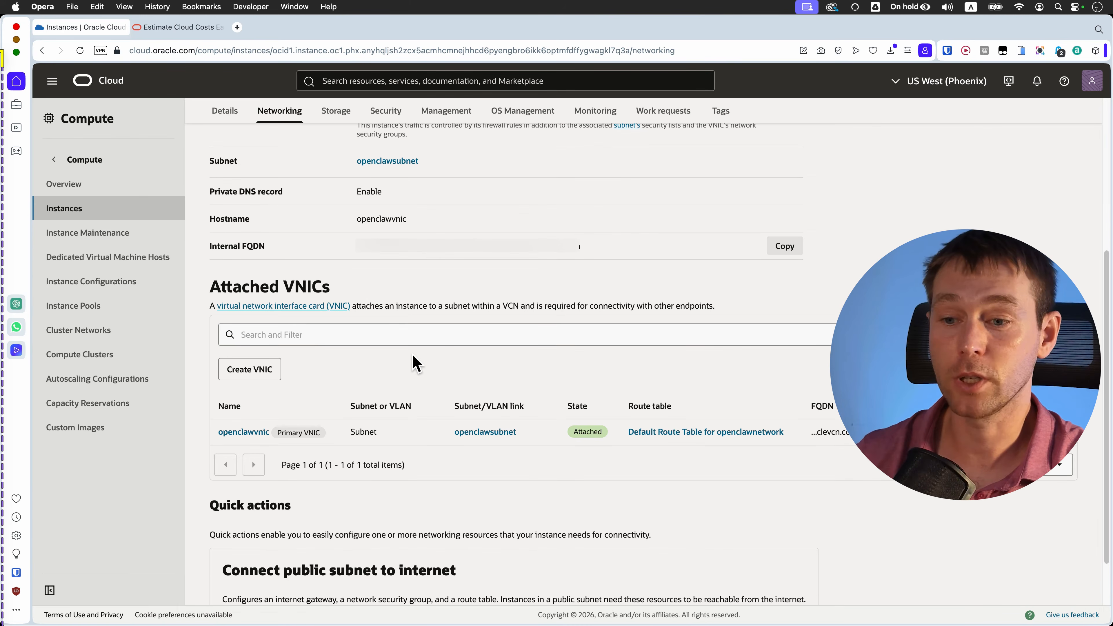
{"action": "left_click", "coordinate": [244, 432]}
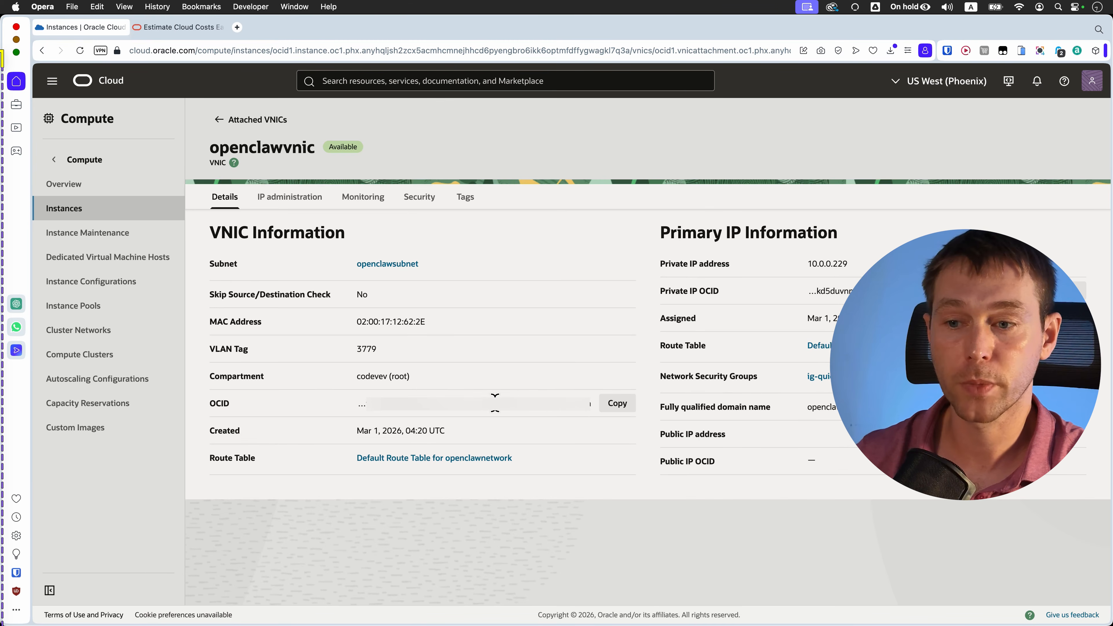
{"action": "left_click", "coordinate": [290, 204]}
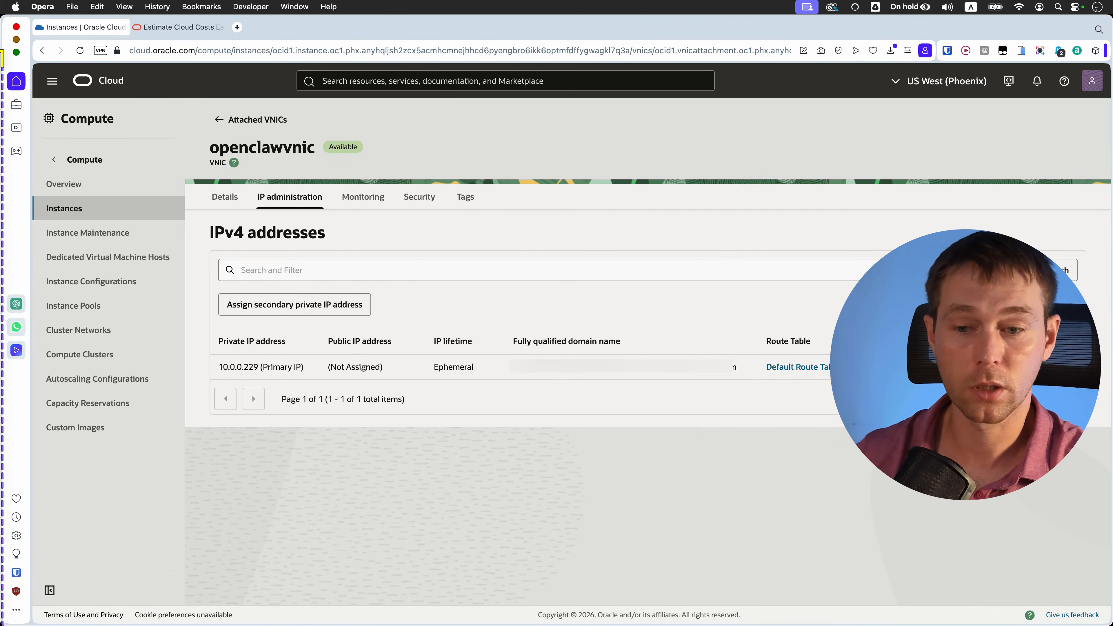
{"action": "left_click_drag", "start_coordinate": [329, 367], "coordinate": [382, 369]}
{"action": "left_click", "coordinate": [651, 517]}
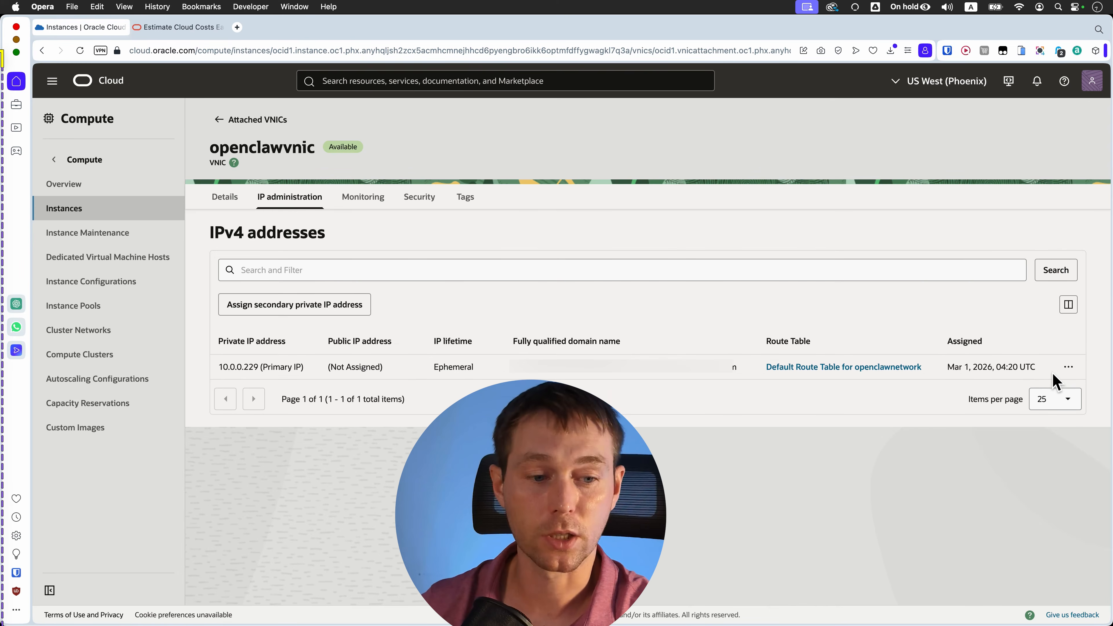
Step: Edit the VNIC's primary private IP address to use an ephemeral public IP, leaving its name blank, and apply the update
{"action": "left_click", "coordinate": [1068, 367]}
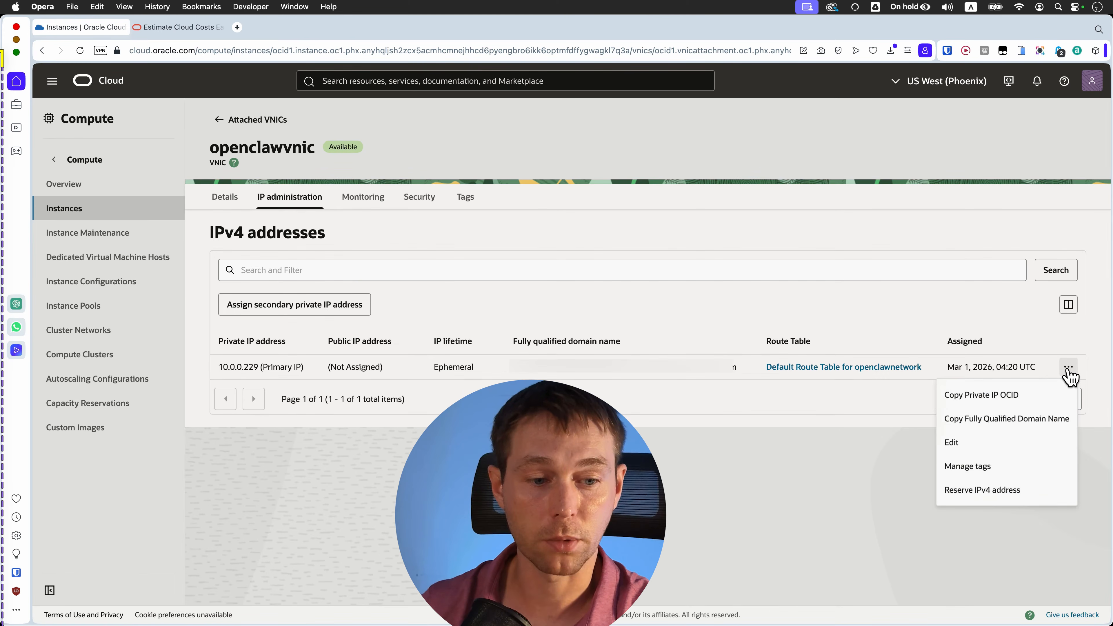
{"action": "left_click", "coordinate": [993, 447]}
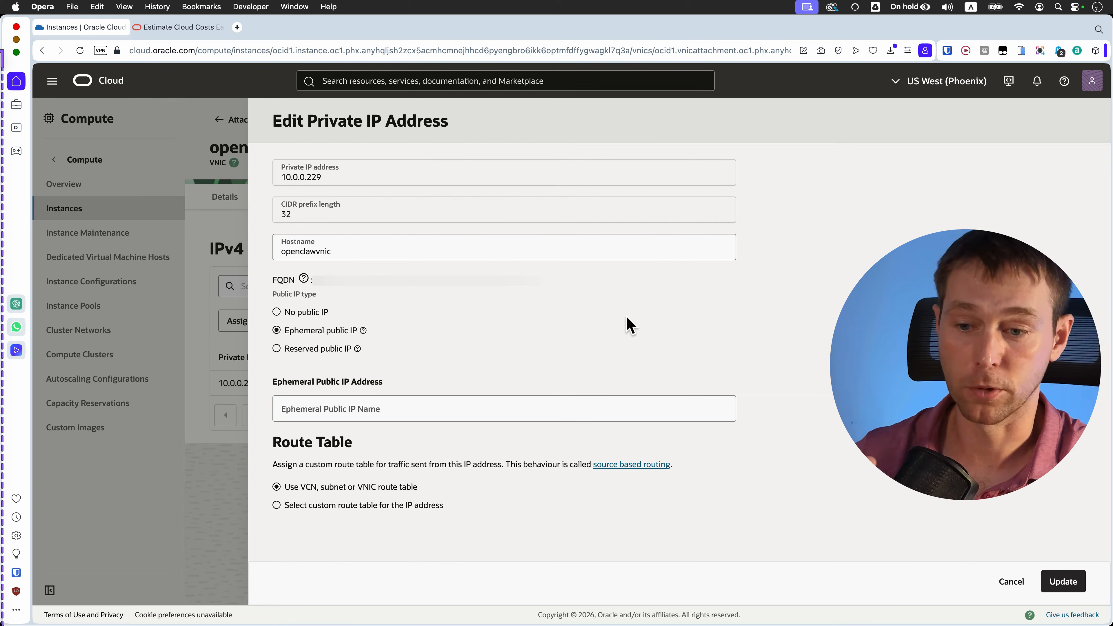
{"action": "left_click", "coordinate": [492, 407]}
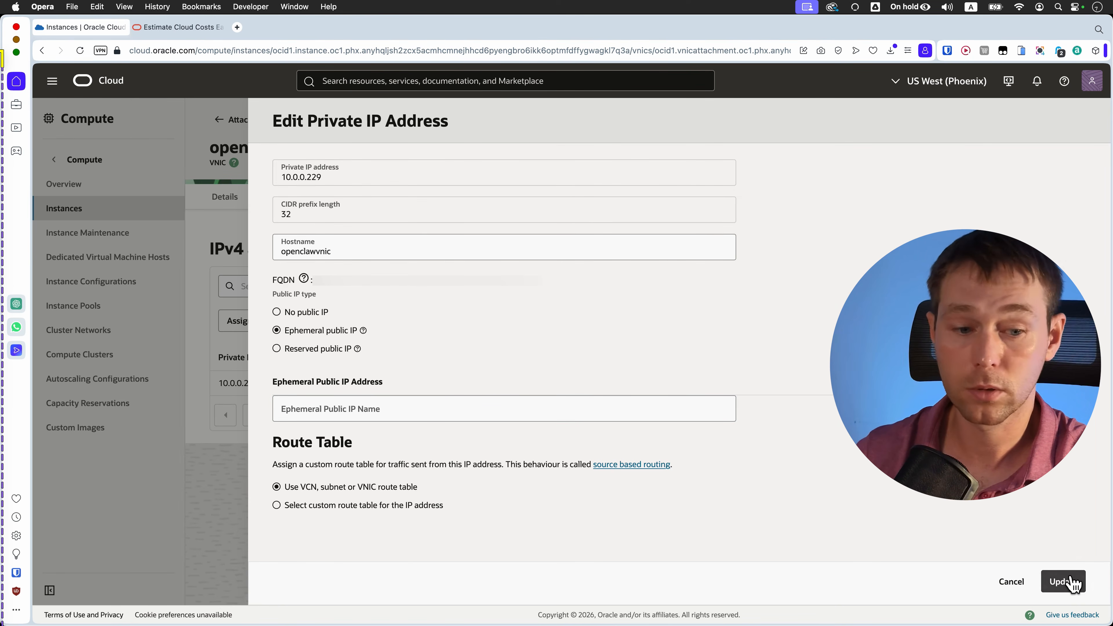
{"action": "left_click", "coordinate": [1065, 581]}
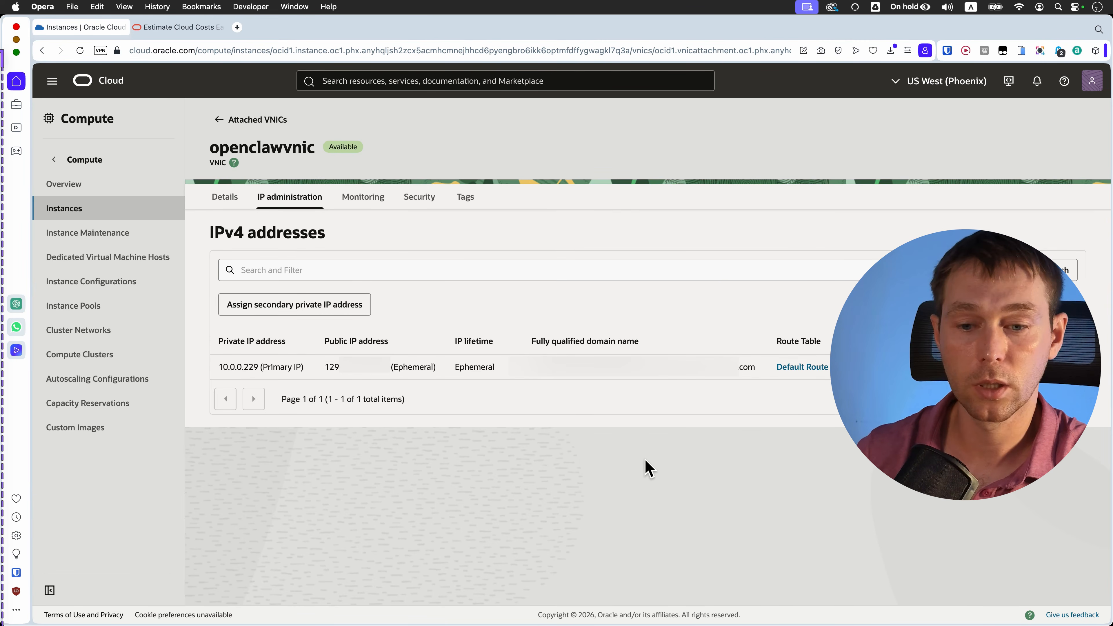
Step: Return from the VNIC to the openclaw instance's details and check the public IP address and username for instance access
{"action": "left_click", "coordinate": [217, 203]}
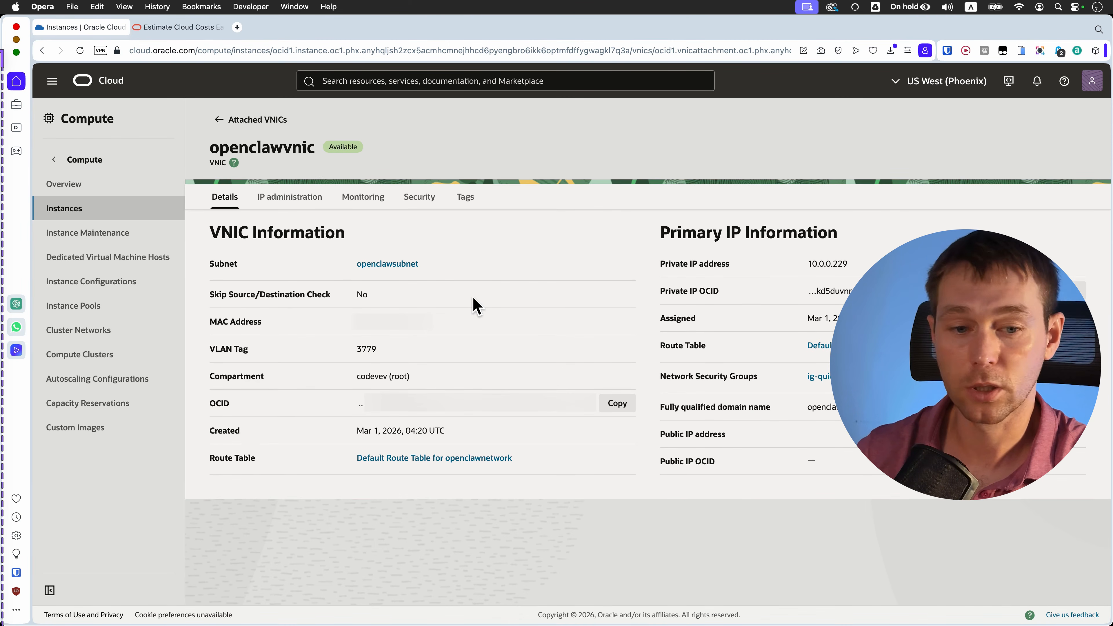
{"action": "left_click", "coordinate": [231, 123]}
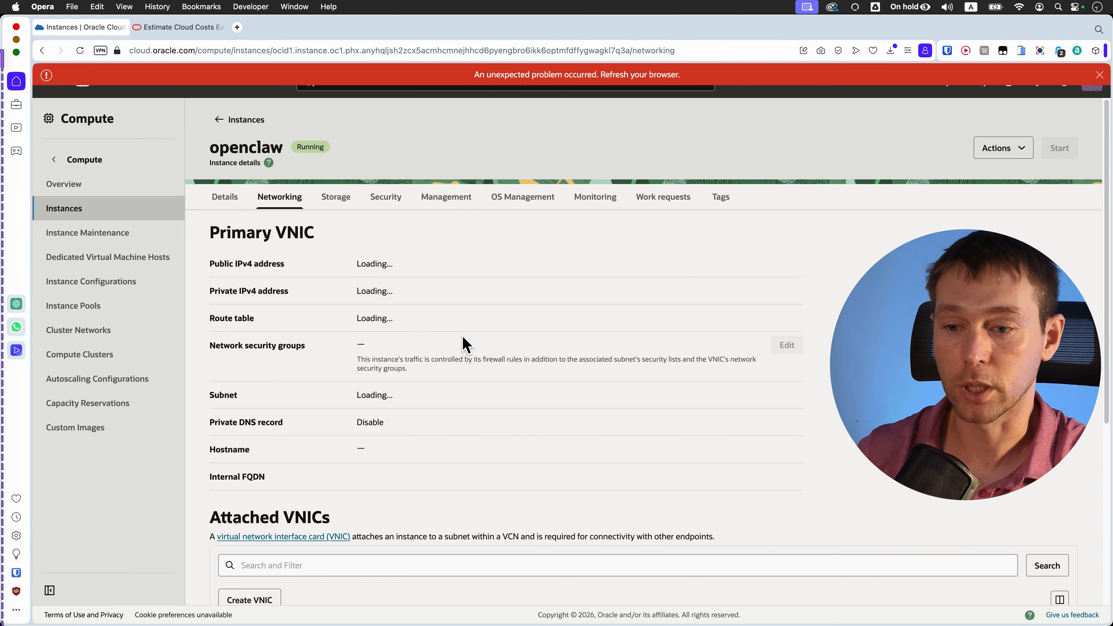
{"action": "left_click", "coordinate": [229, 204]}
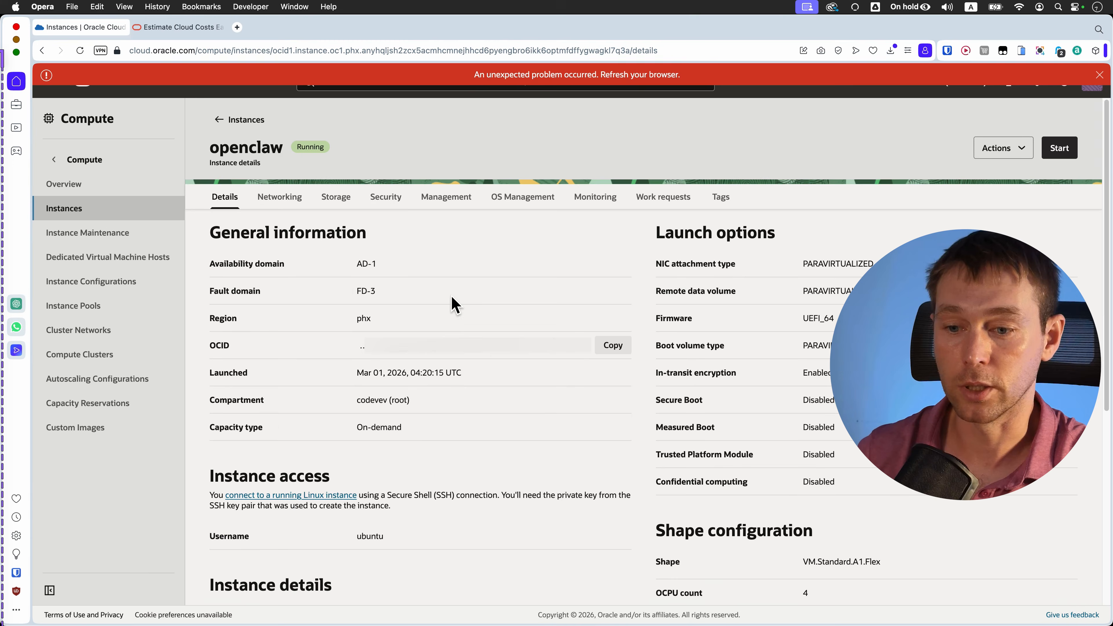
{"action": "scroll", "coordinate": [530, 331], "scroll_direction": "down", "scroll_amount": 3}
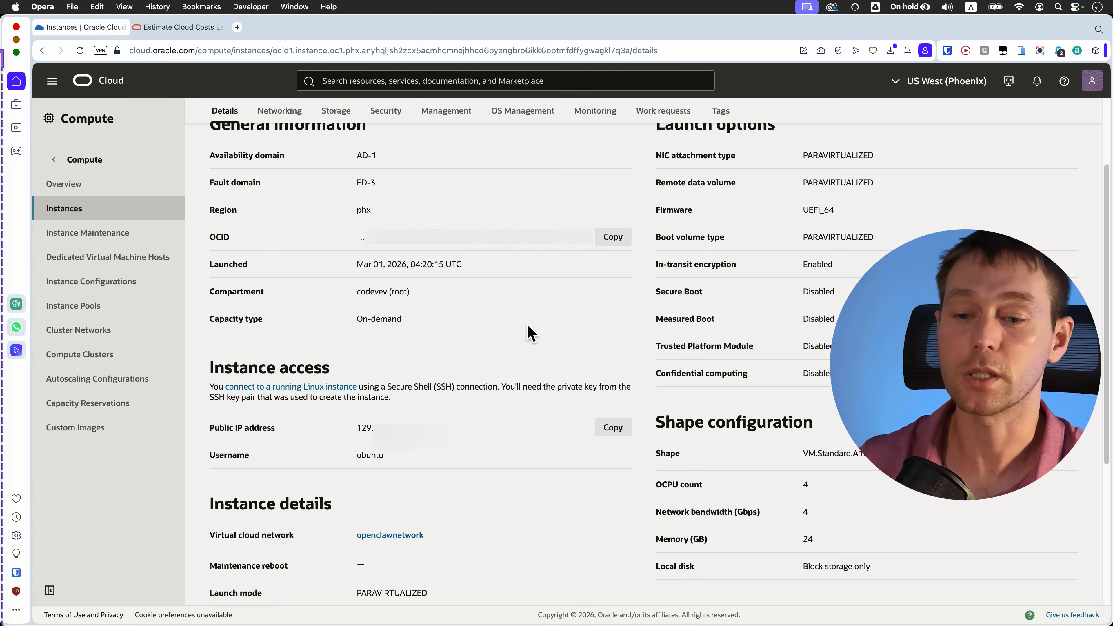
{"action": "scroll", "coordinate": [711, 343], "scroll_direction": "up", "scroll_amount": 2}
Step: Switch to iTerm2 and connect over SSH as ubuntu to the instance's public IP address, entering the SSH key passphrase
{"action": "key", "text": "alt+space"}
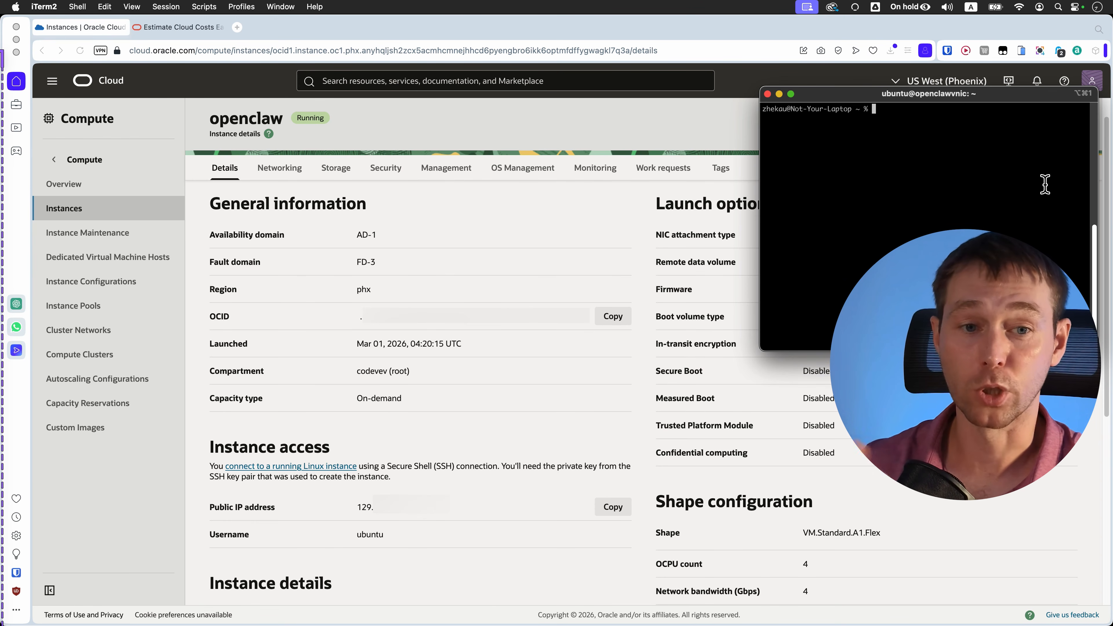
{"action": "type", "text": "ss"}
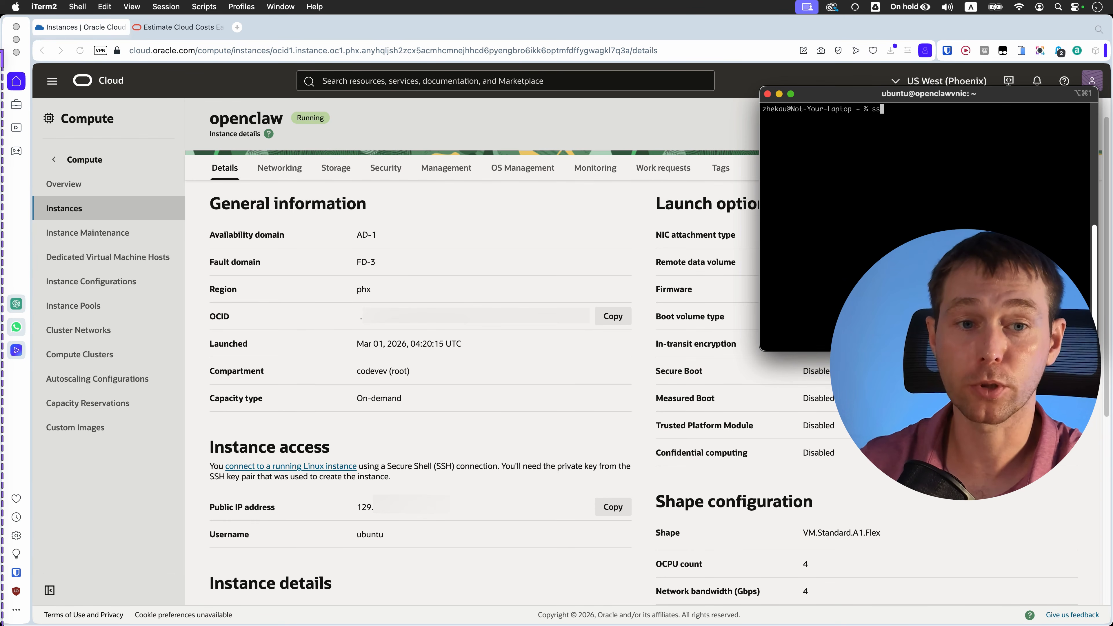
{"action": "type", "text": "h ubuntu@"}
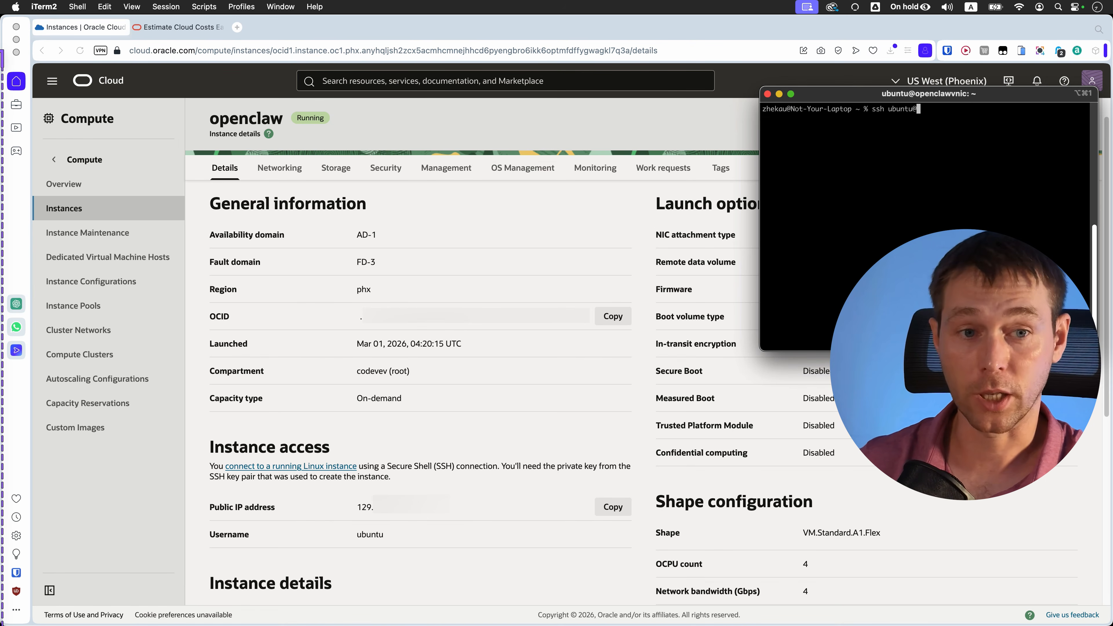
{"action": "type", "text": "129."}
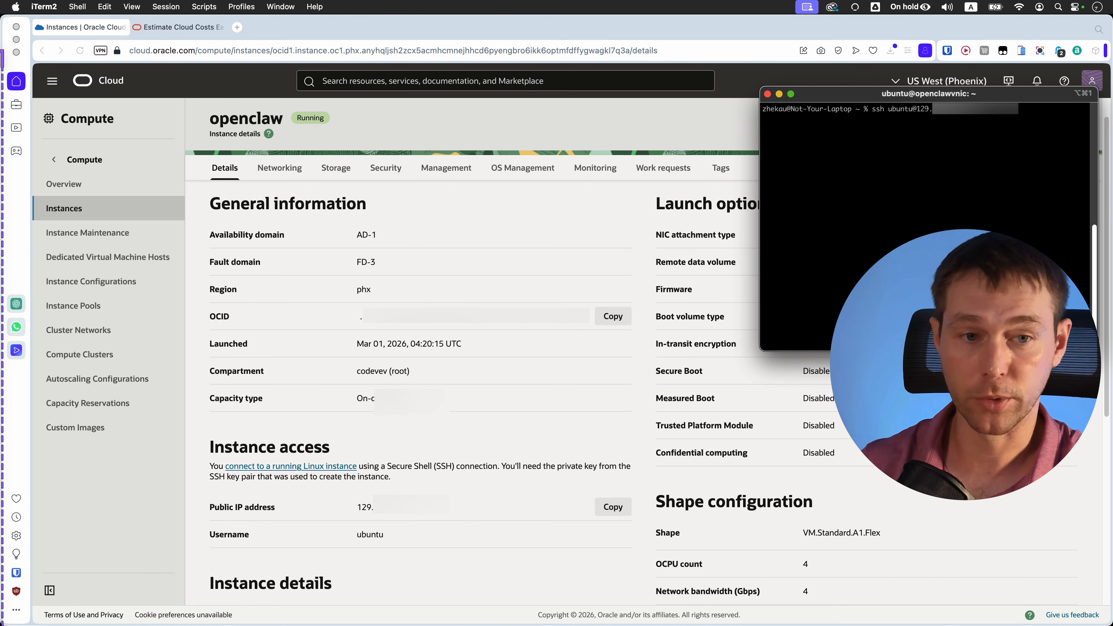
{"action": "key", "text": "Return"}
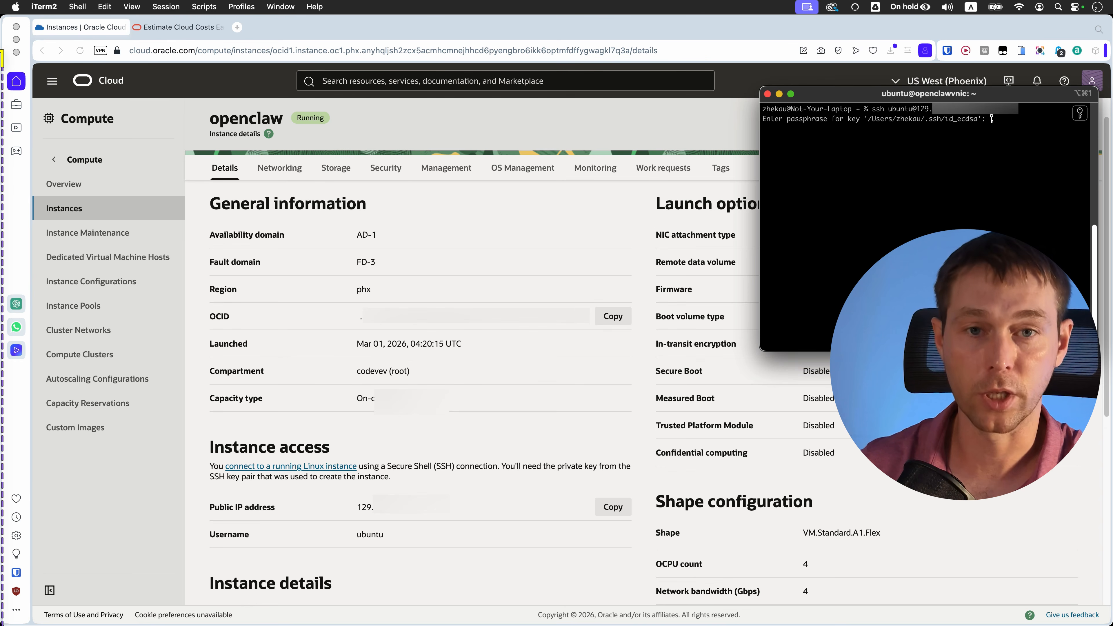
{"action": "key", "text": "Return"}
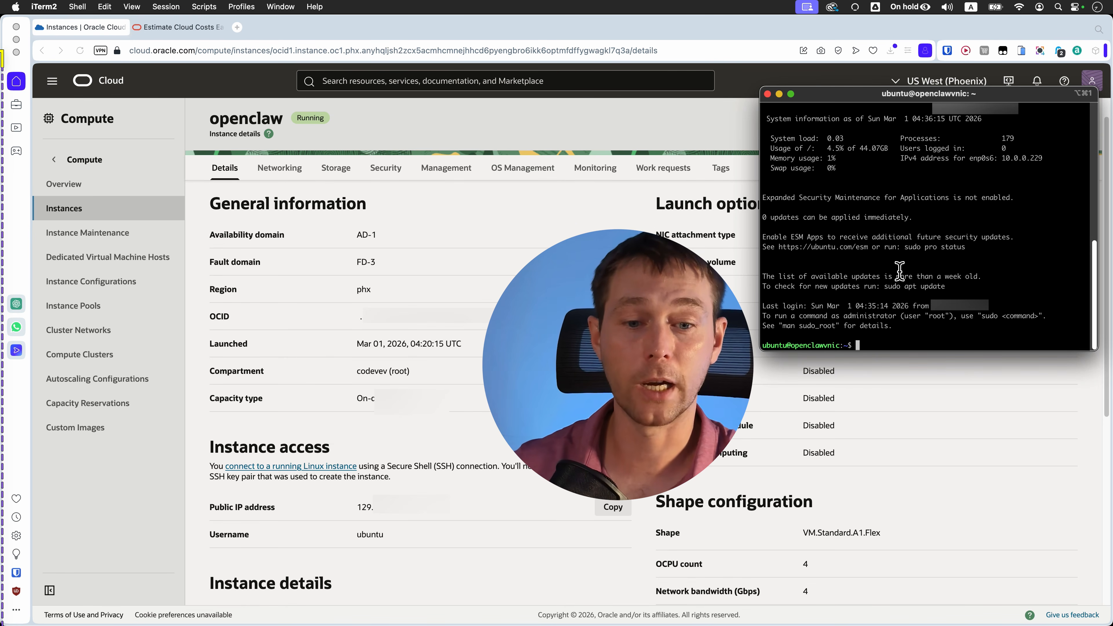
{"action": "left_click_drag", "start_coordinate": [764, 342], "coordinate": [842, 343]}
{"action": "left_click", "coordinate": [948, 317]}
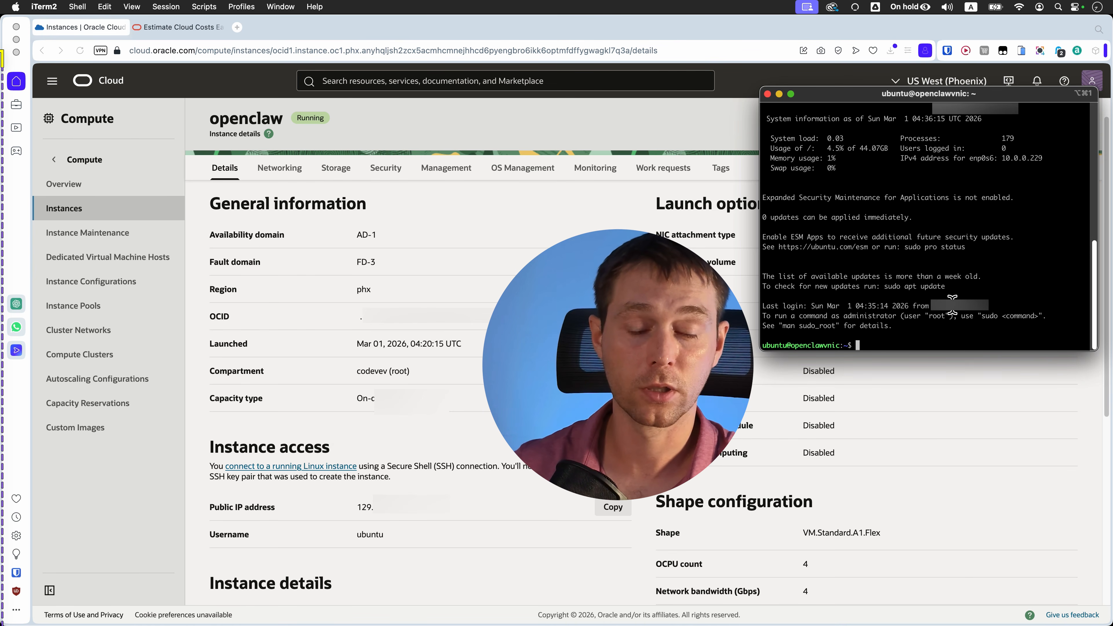